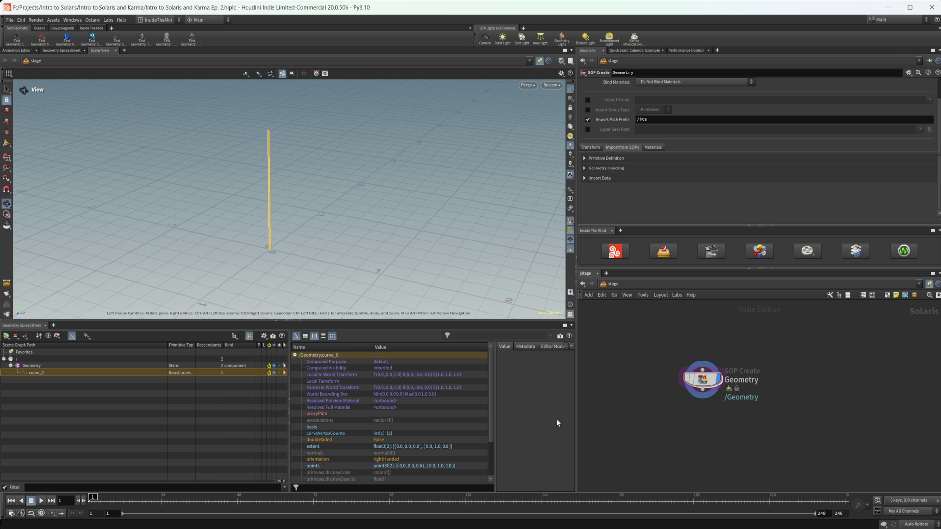
Step: Add a SOP Create node via 'sop', set its display flag and enter its network
key("Tab")
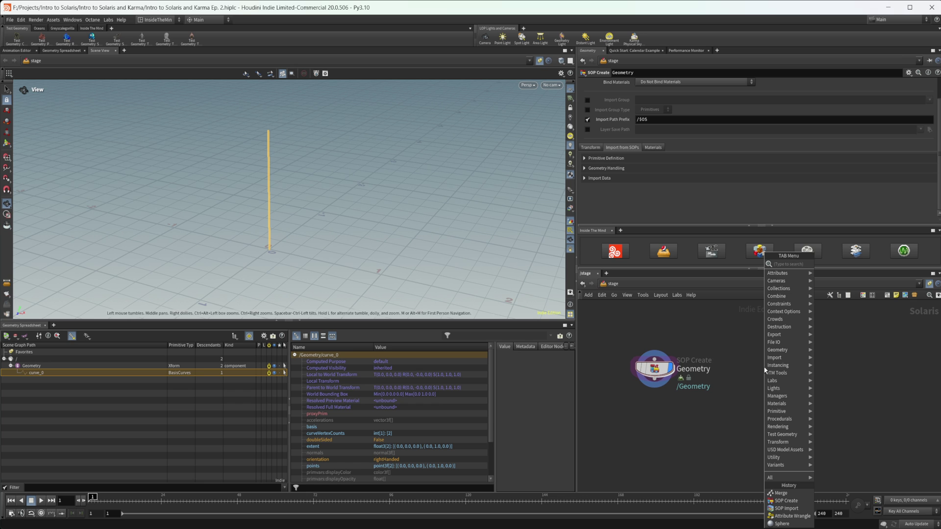
type("sop")
key("Return")
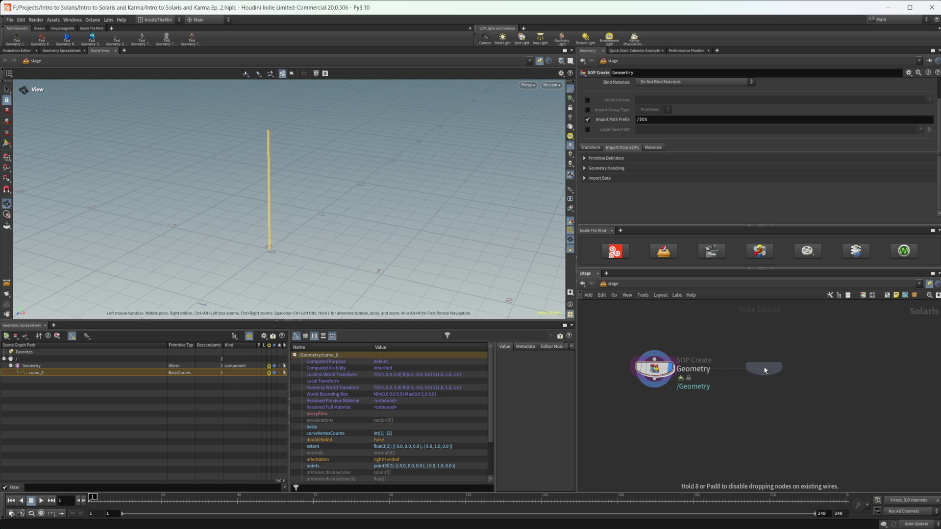
left_click(764, 368)
middle_click_drag(765, 370, 713, 381)
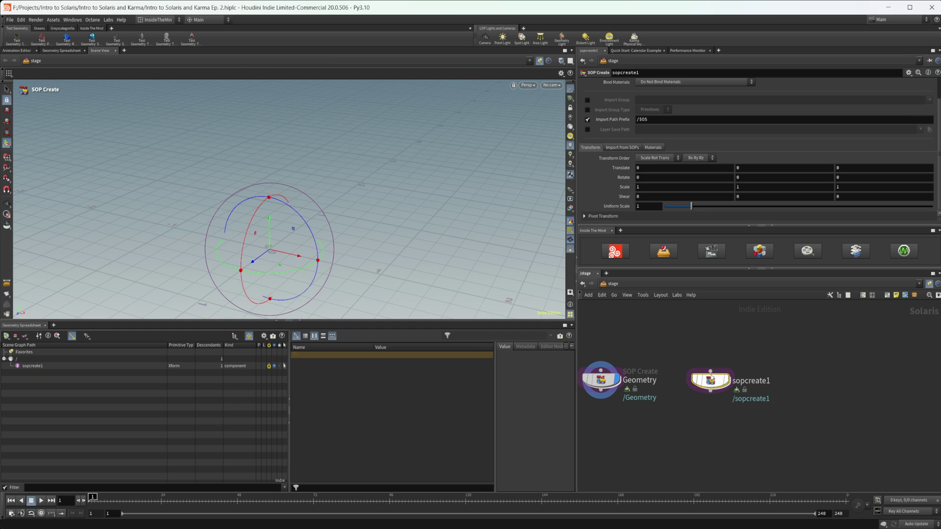
key("r")
mouse_move(713, 383)
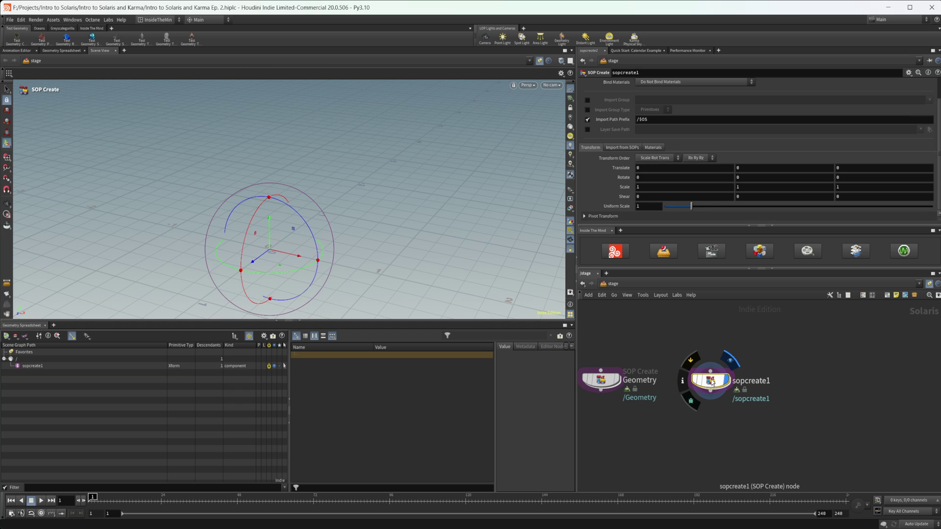
double_click(711, 382)
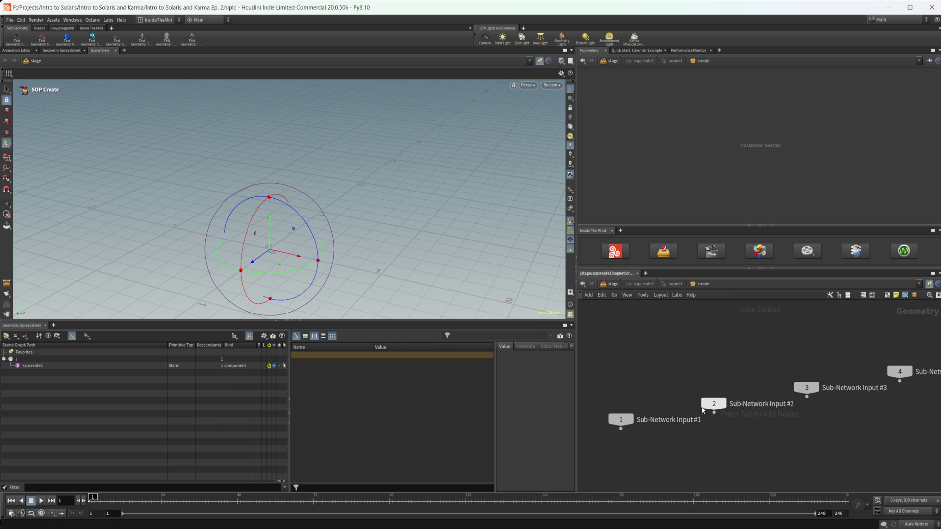
Step: Add Grid, Sphere and Merge nodes inside sopcreate1
key("Tab")
type("grid")
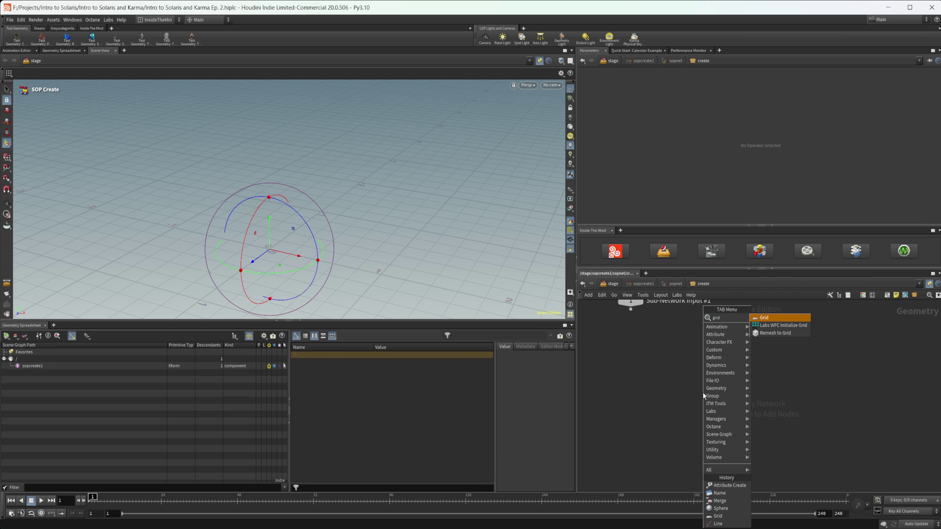
key("Return")
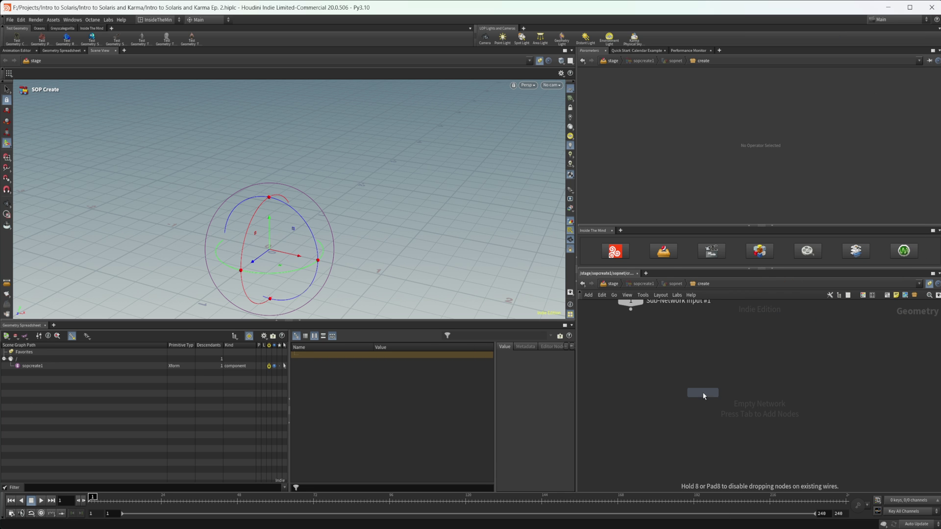
left_click(703, 392)
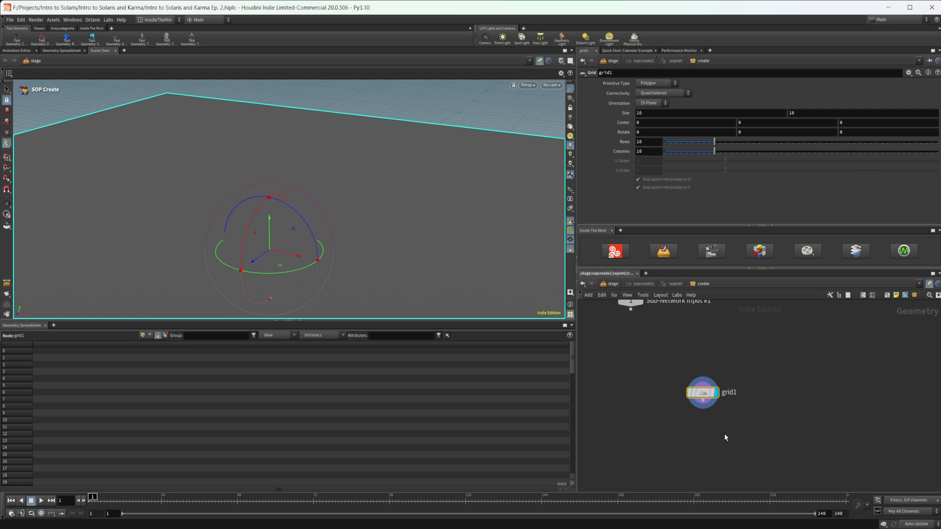
scroll(704, 426, "down", 2)
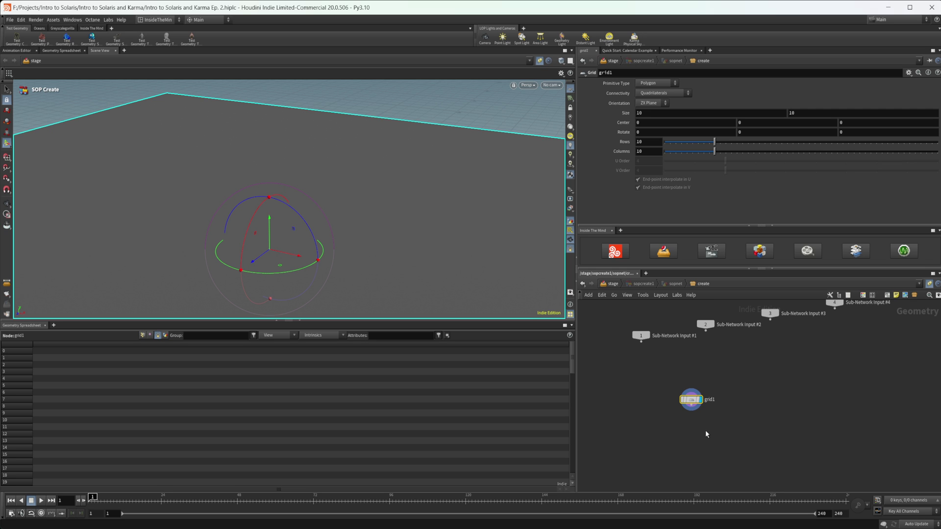
key("Tab")
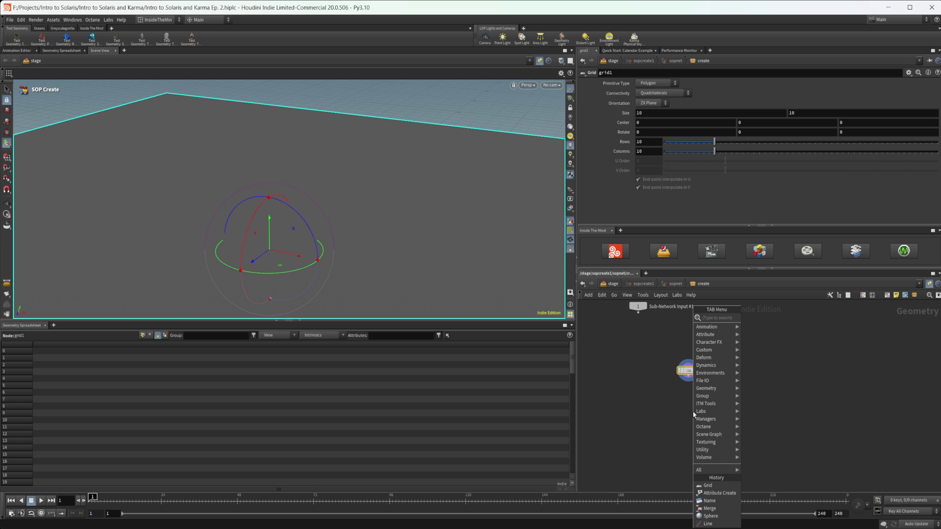
key("Return")
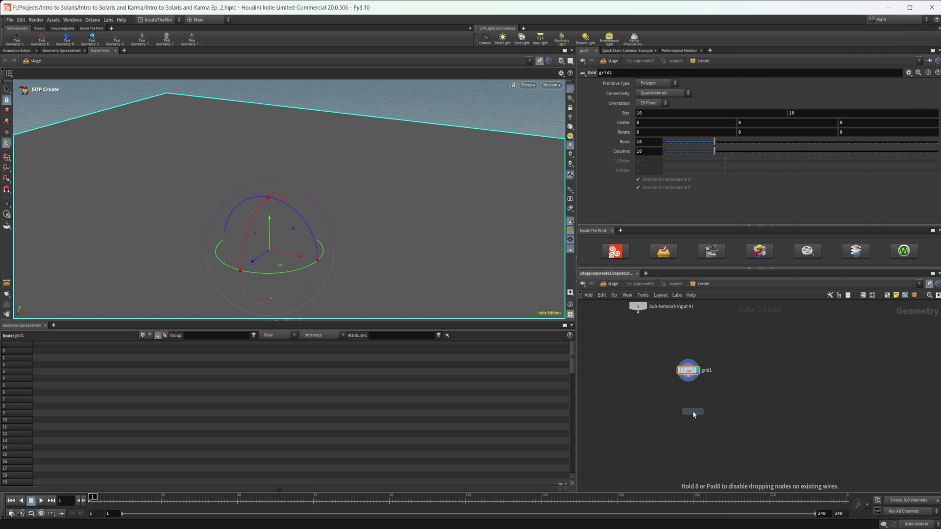
left_click(691, 417)
key("Tab")
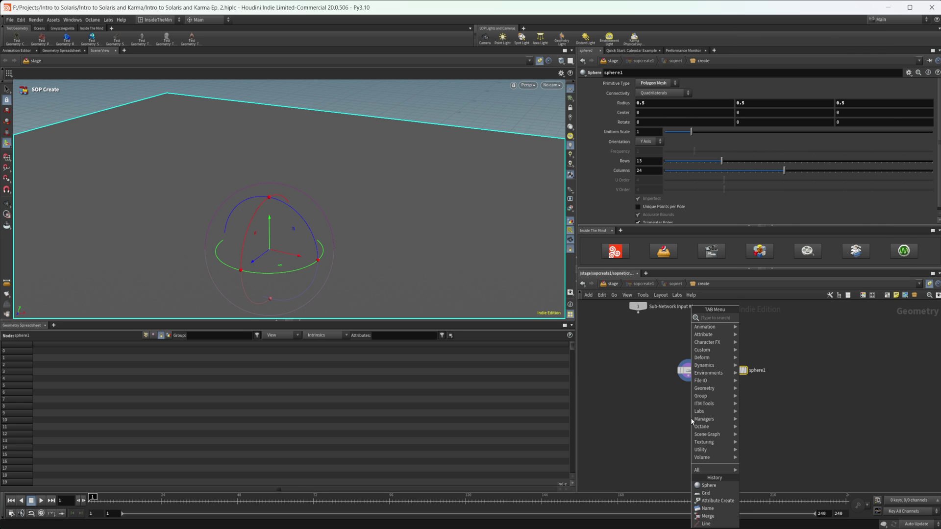
type("mer")
key("Return")
Step: Place merge1 and wire grid1 and sphere1 into it
left_click(690, 417)
scroll(690, 418, "up", 3)
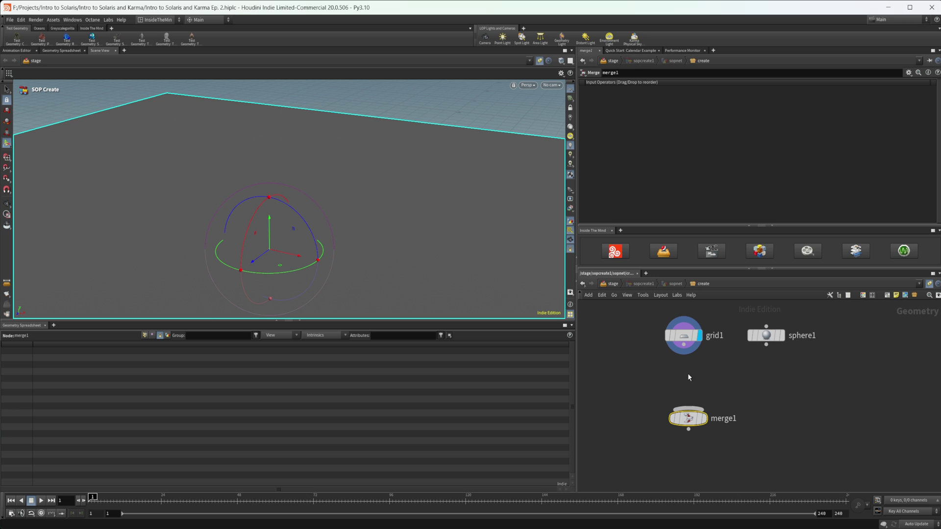
left_click_drag(726, 341, 706, 330)
left_click_drag(766, 345, 689, 408)
left_click(689, 422)
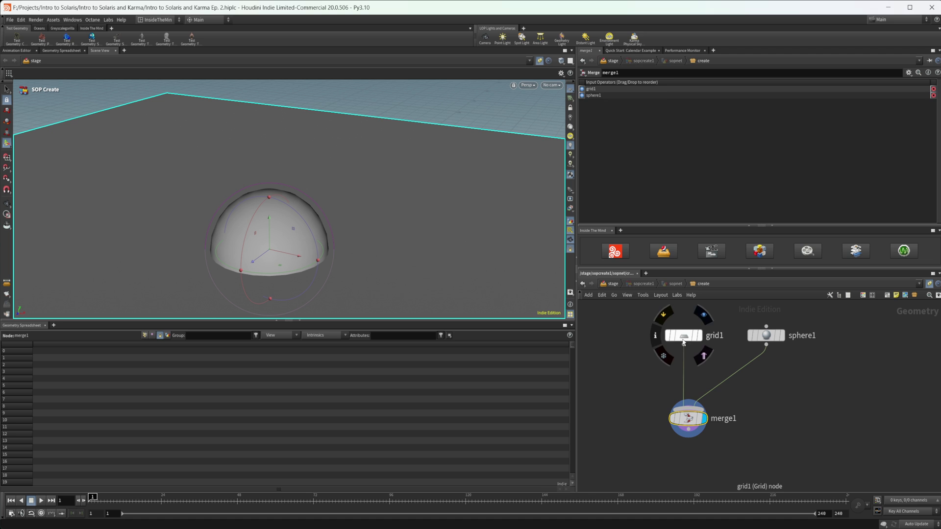
Step: Preview the grid alone, then the sphere alone, then merge1's combined output at stage level
left_click(683, 339)
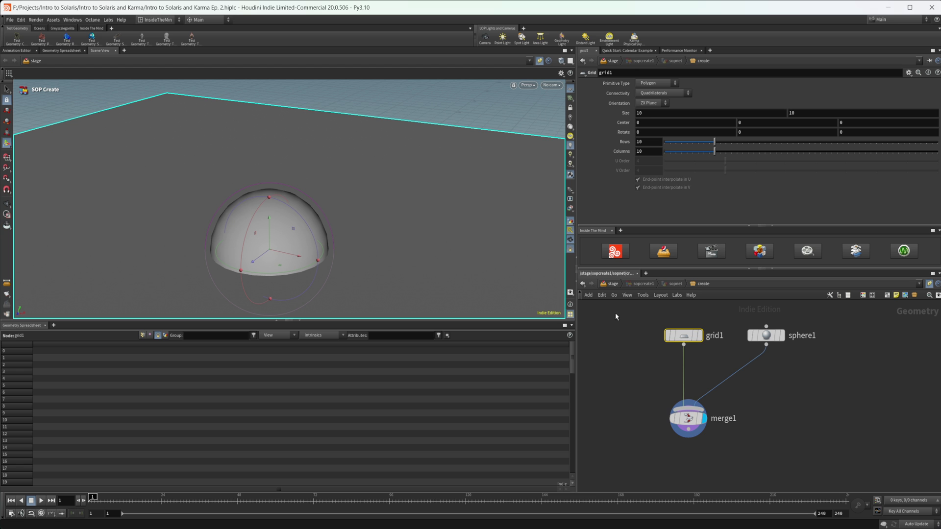
left_click(700, 336)
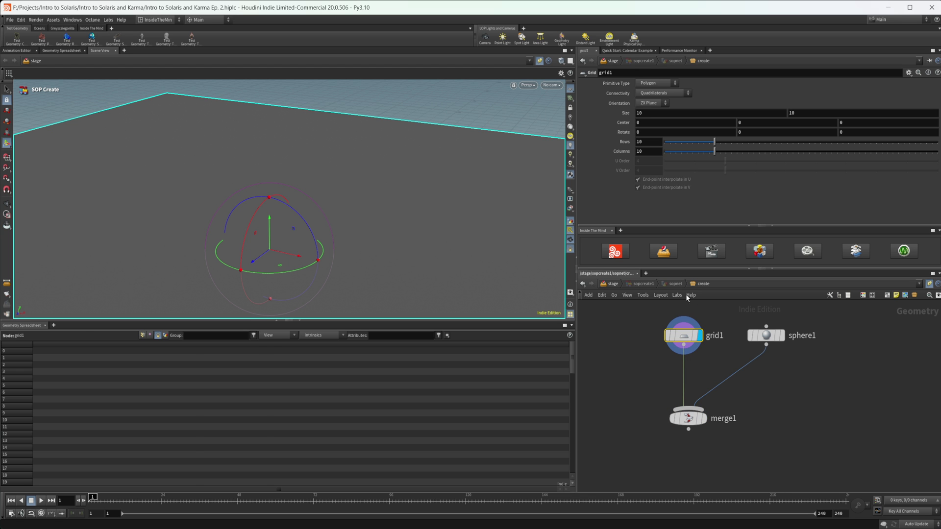
key("u")
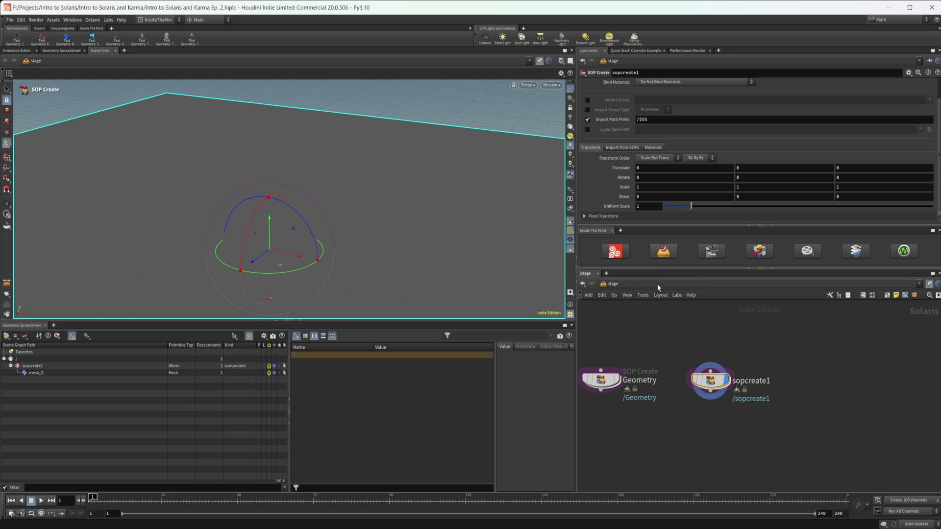
double_click(691, 377)
left_click(780, 335)
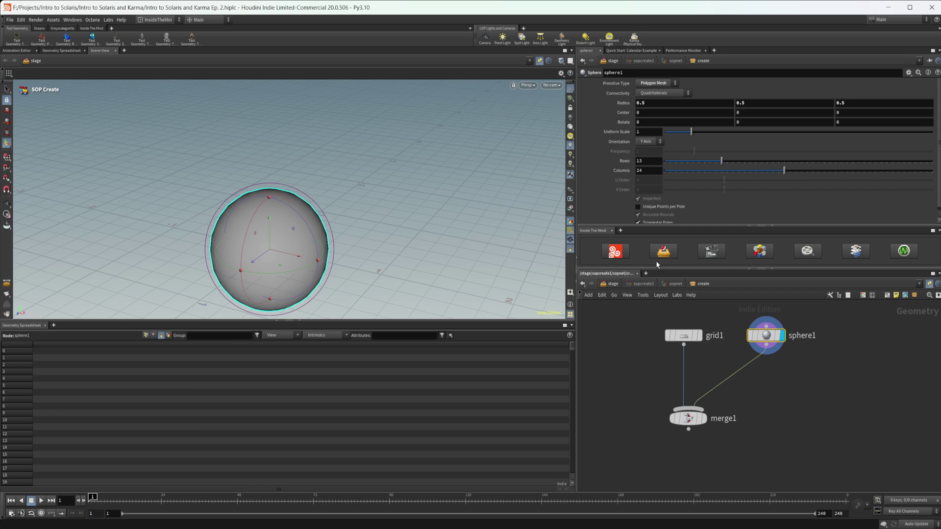
key("u")
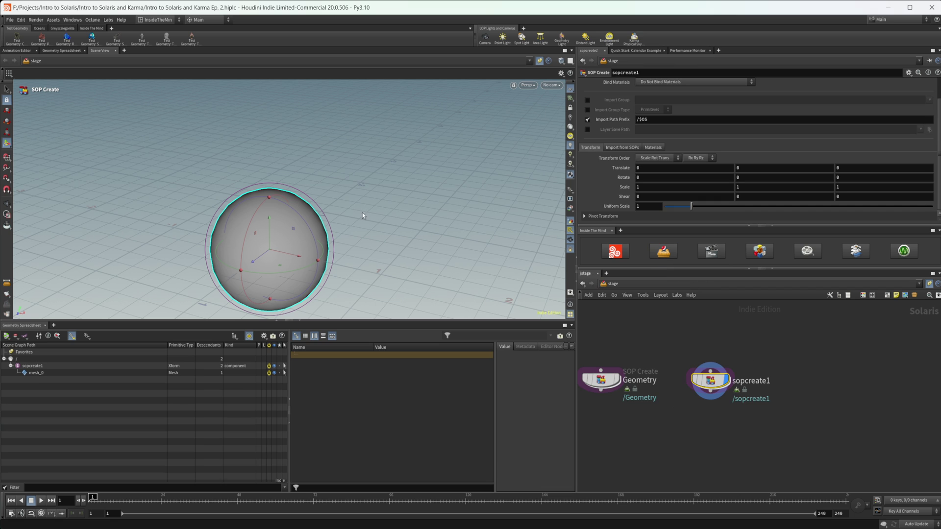
double_click(710, 381)
left_click(705, 418)
key("u")
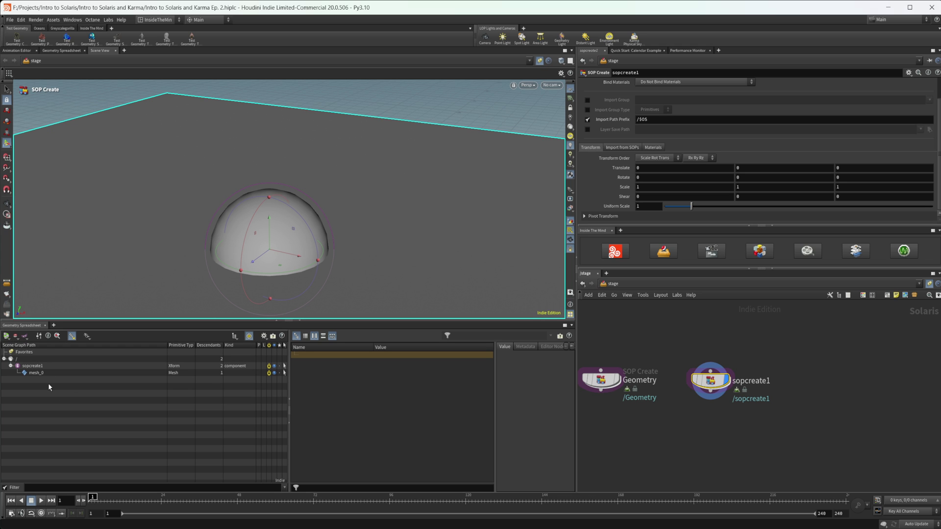
left_click_drag(322, 279, 365, 214, "alt")
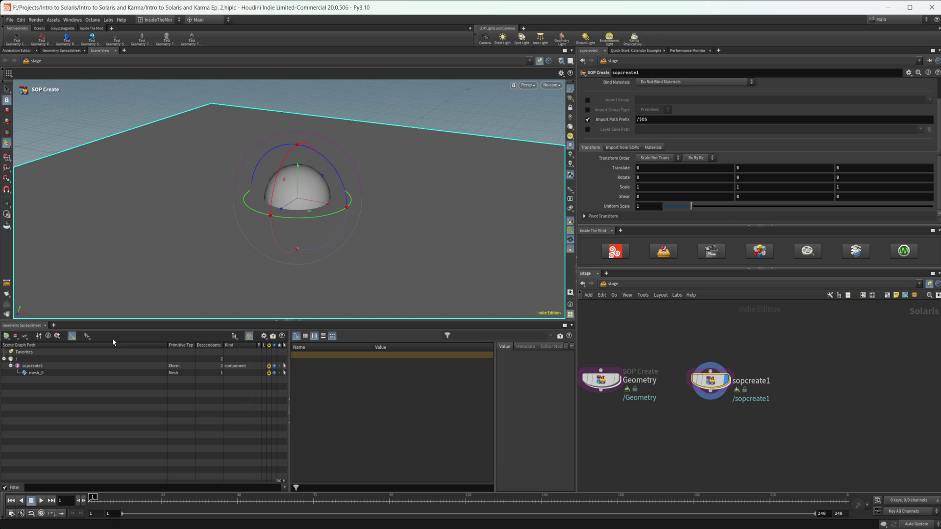
Step: Check merge1's inputs, review sopcreate1's Import from SOPs settings, then re-enter its network
double_click(712, 387)
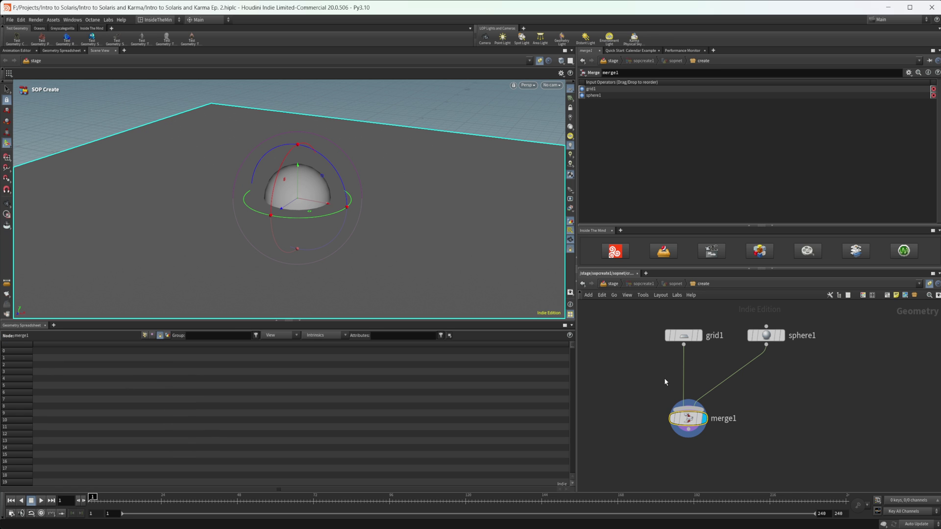
key("u")
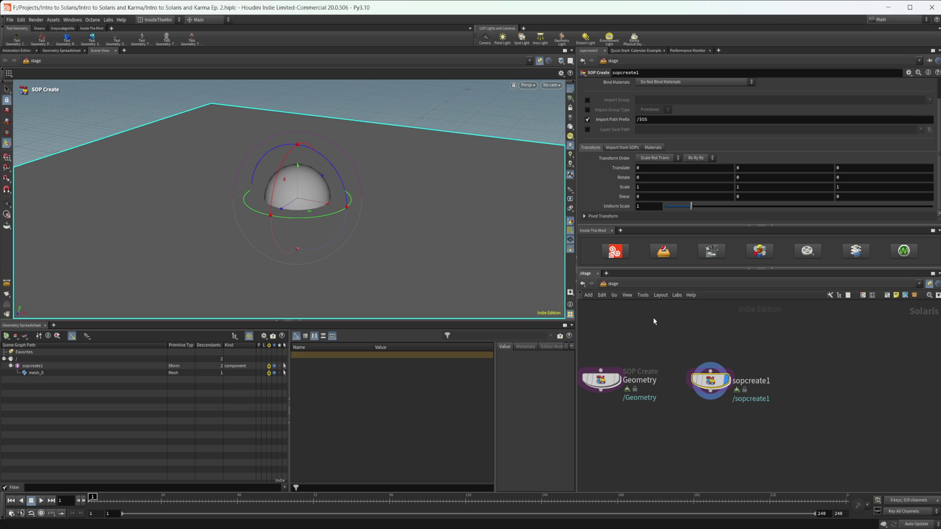
mouse_move(708, 383)
left_click(622, 148)
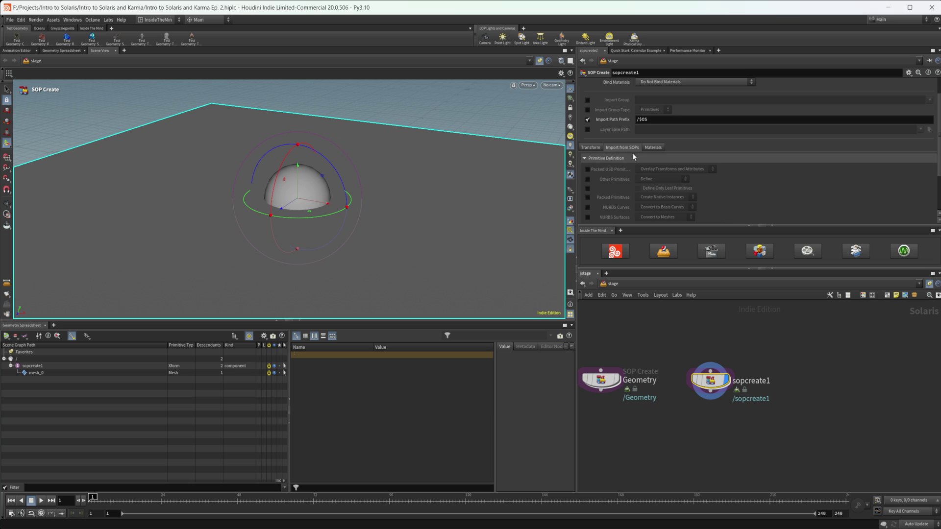
scroll(633, 162, "down", 2)
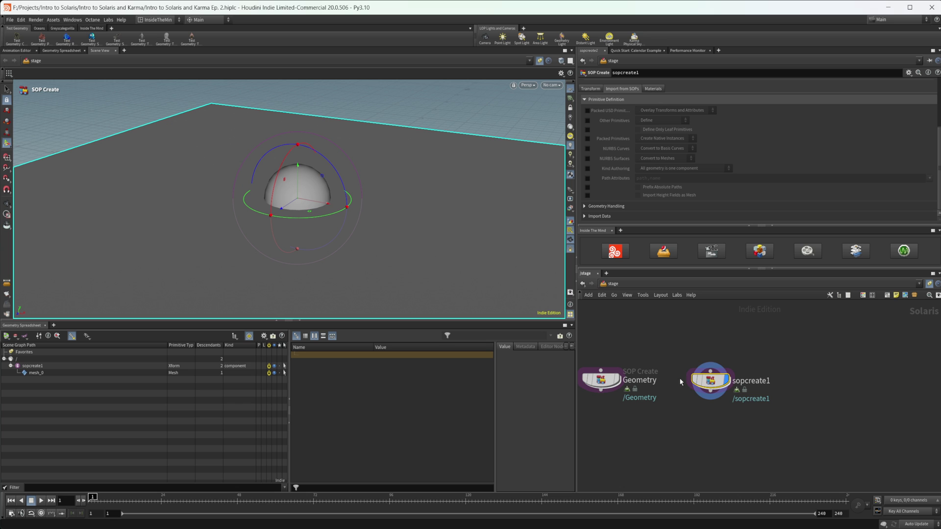
mouse_move(709, 385)
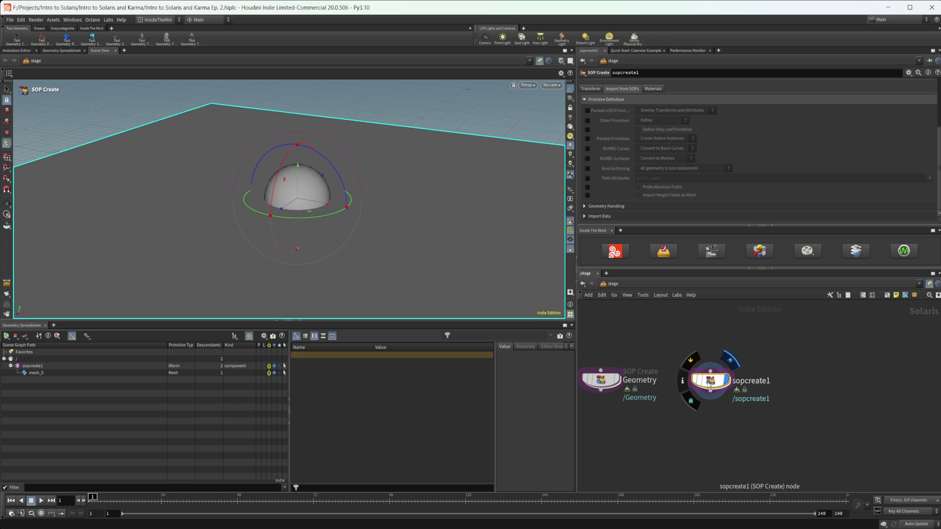
double_click(709, 386)
Step: Insert a name1 node on the wire between grid1 and merge1
key("Tab")
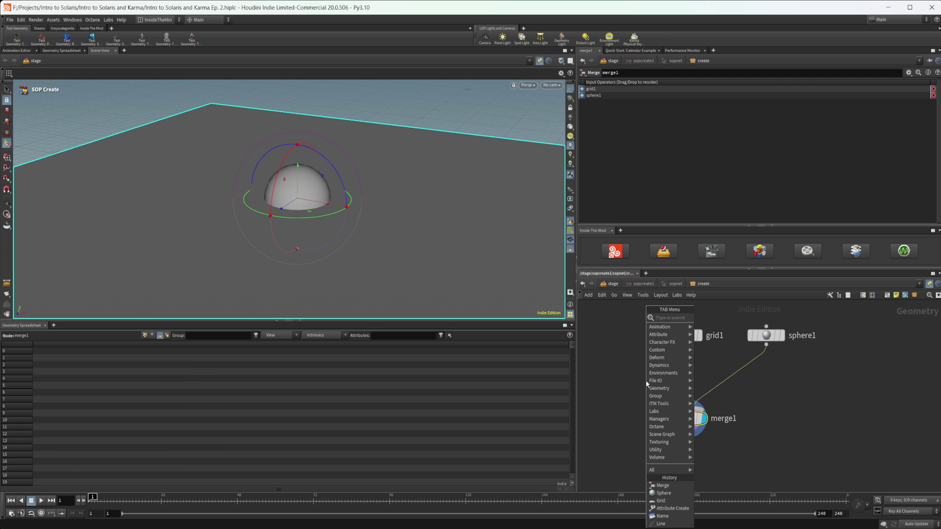
type("null")
key("Return")
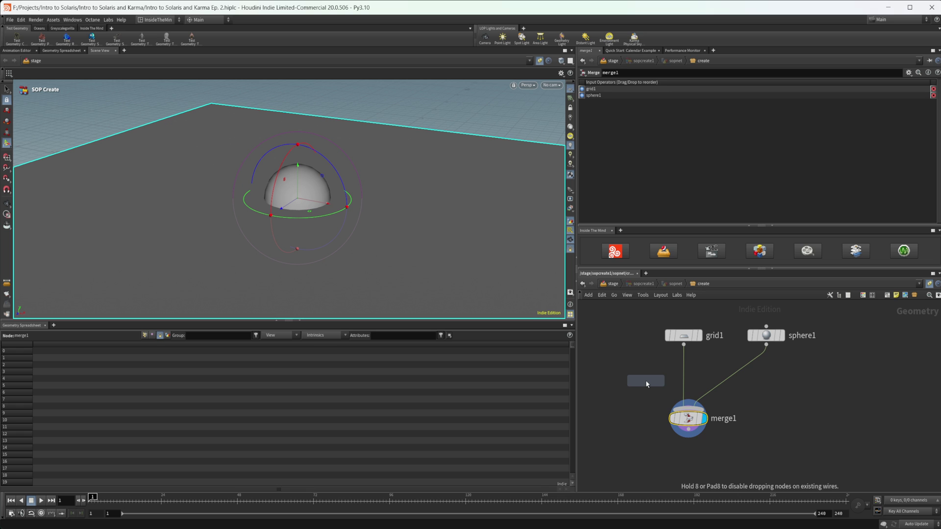
left_click(646, 385)
left_click_drag(647, 385, 683, 387)
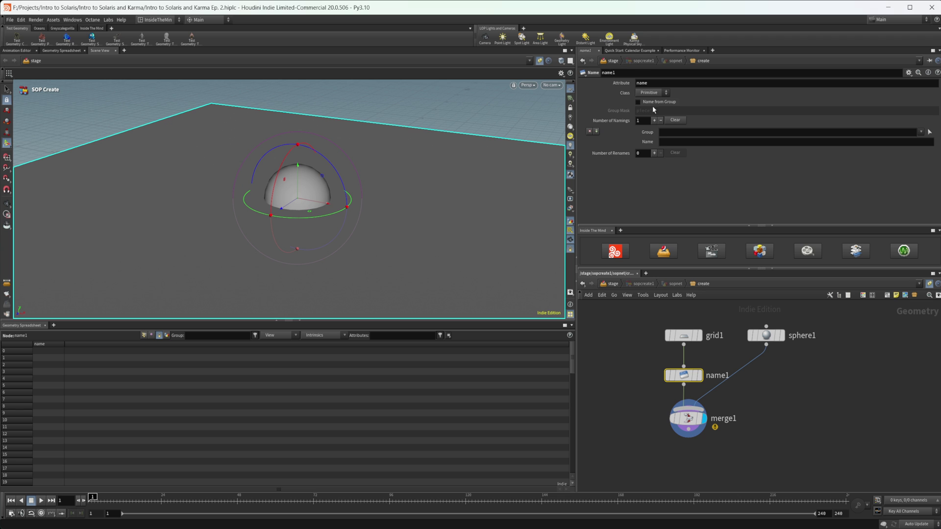
Step: Set name1's Name parameter to grid and inspect merge1's geometry
left_click(612, 284)
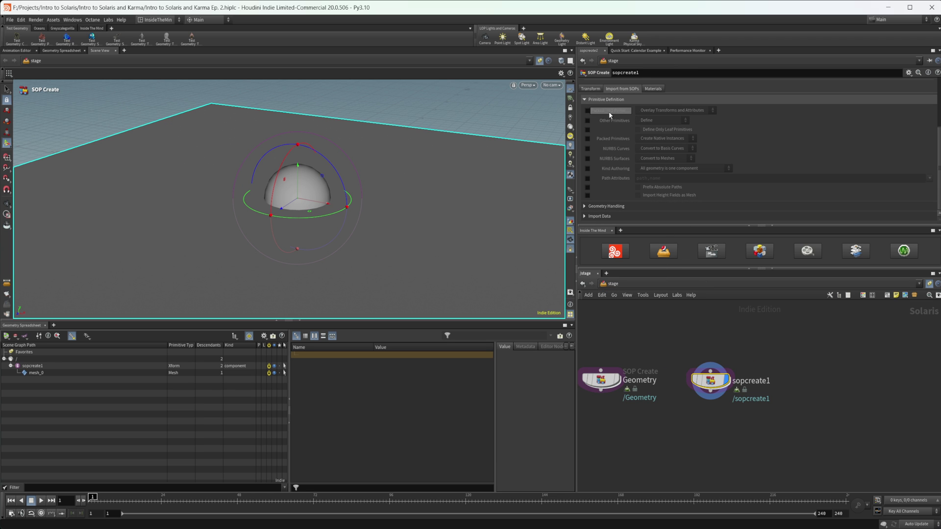
double_click(710, 381)
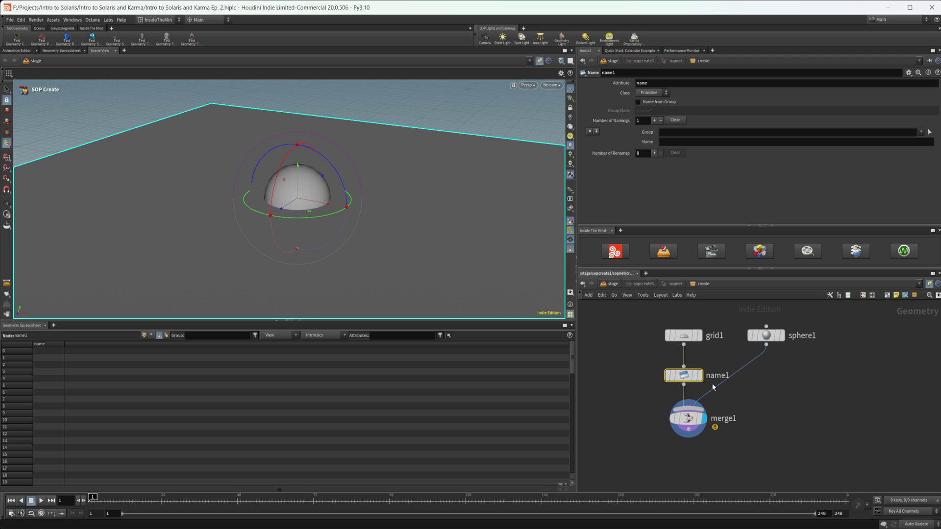
left_click(680, 142)
type("gri")
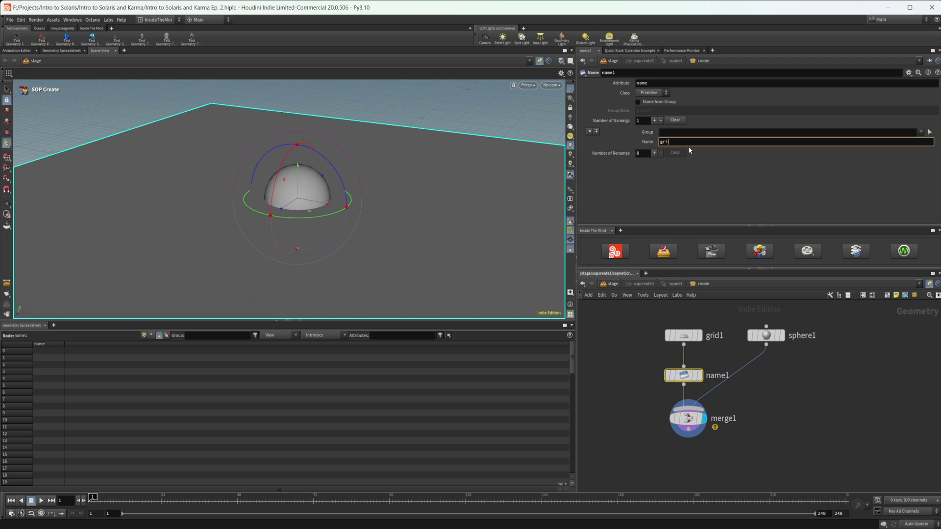
type("d")
key("Return")
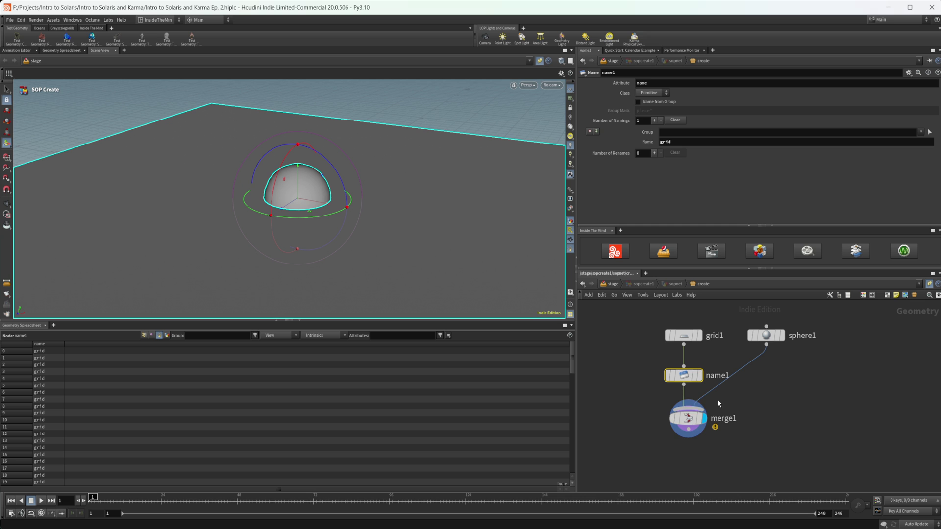
left_click(688, 418)
scroll(101, 426, "down", 2)
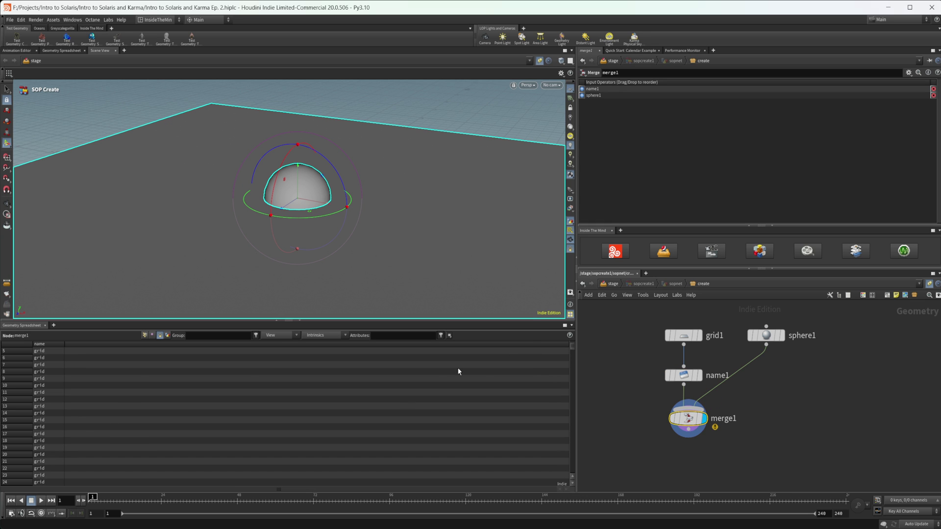
left_click_drag(573, 349, 554, 369)
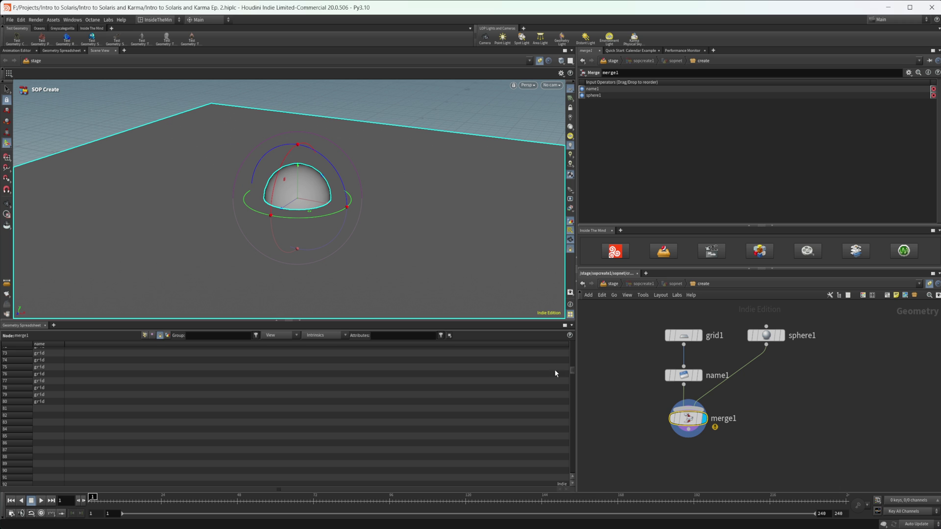
Step: Splice an attribcreate1 node between sphere1 and merge1
key("Tab")
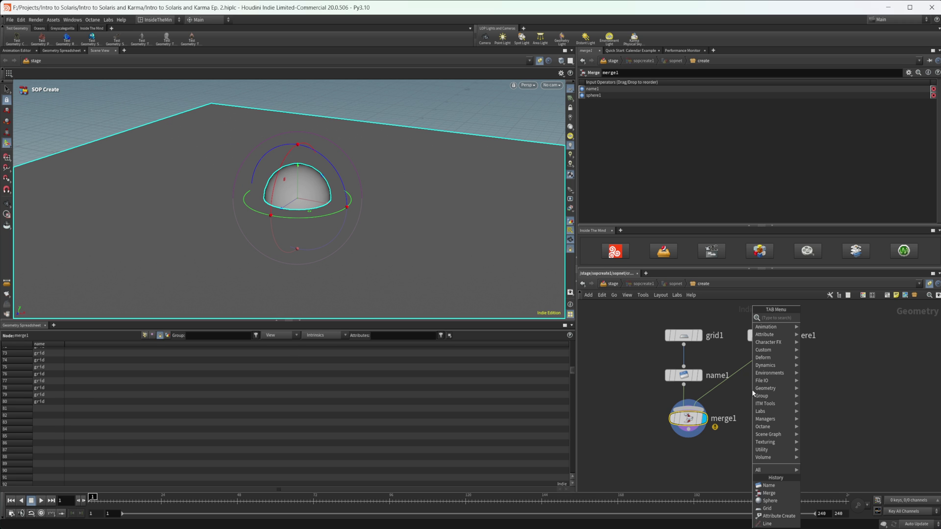
type("null")
key("Return")
left_click(752, 390)
left_click_drag(752, 389, 772, 382)
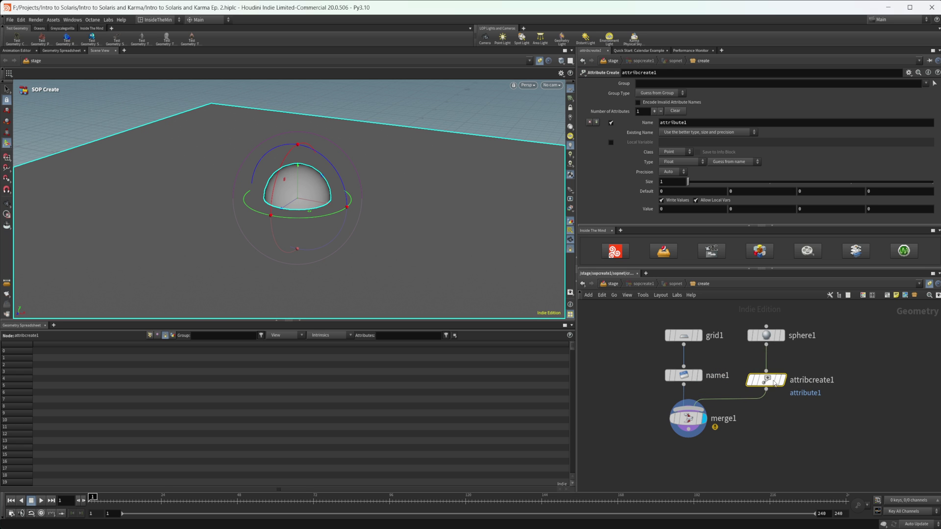
Step: Set the attribute to name, class Primitive, type String, with value sphere
double_click(697, 122)
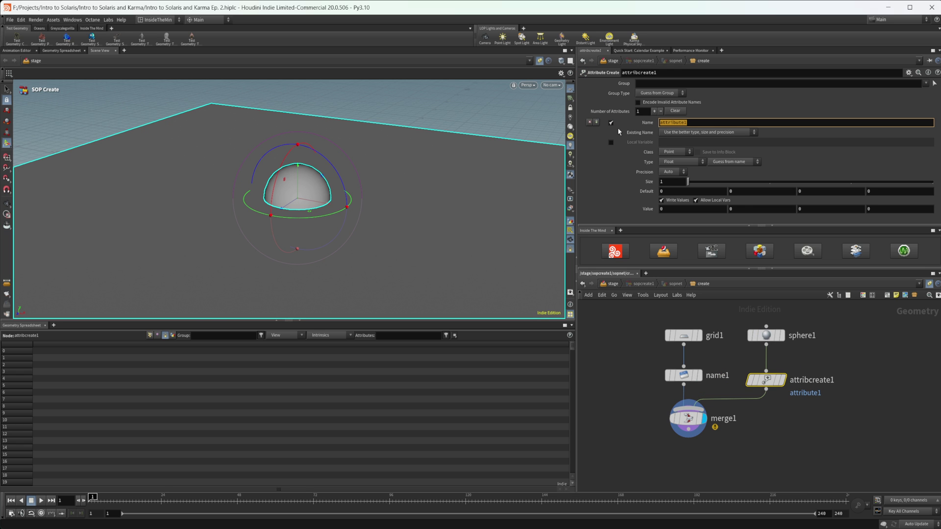
type("name")
key("Return")
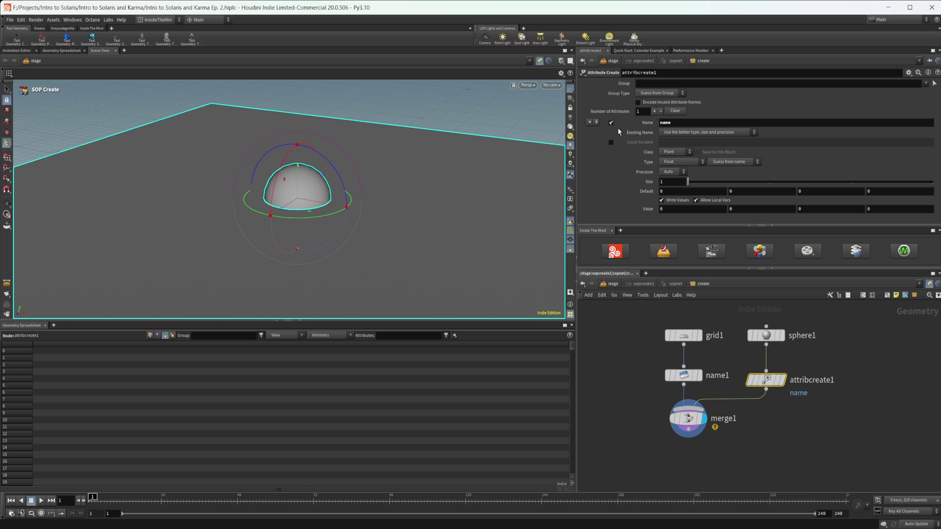
left_click(675, 152)
left_click(675, 163)
left_click(687, 162)
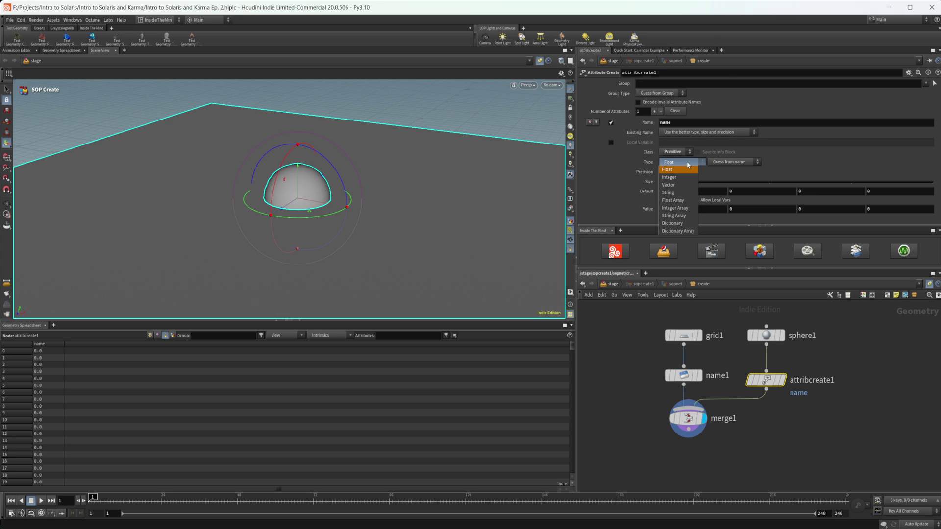
left_click(686, 193)
left_click(688, 181)
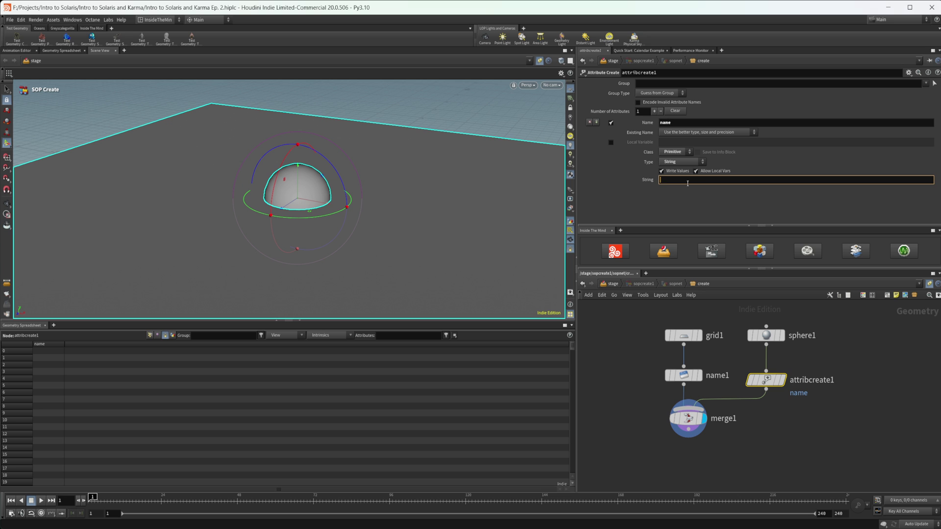
type("spher")
key("Return")
left_click(688, 182)
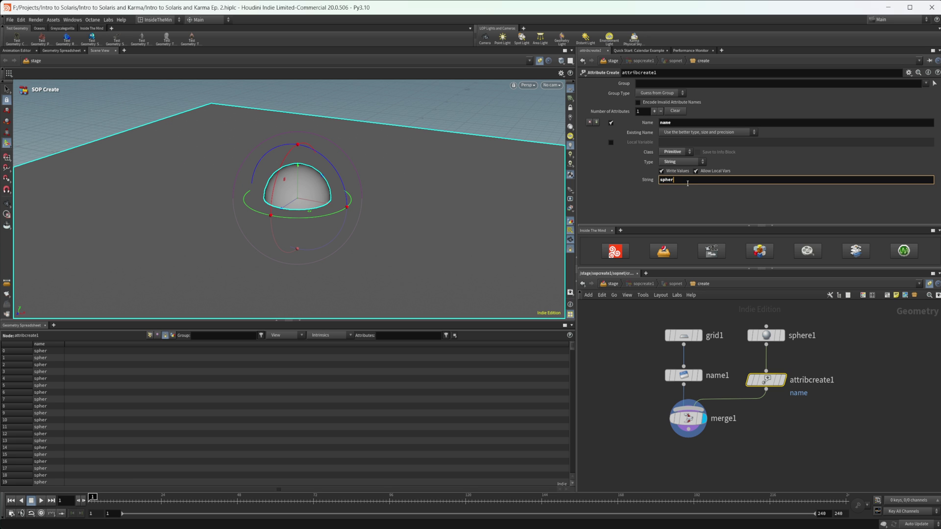
type("e")
key("Return")
Step: Add a tube node to the network
middle_click_drag(840, 411, 779, 407)
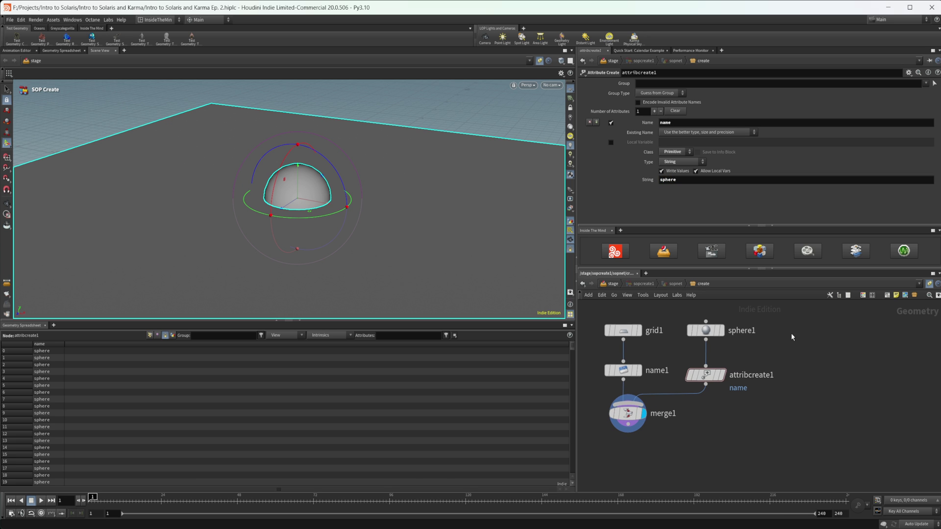
key("Tab")
mouse_move(793, 334)
type("xform")
key("Return")
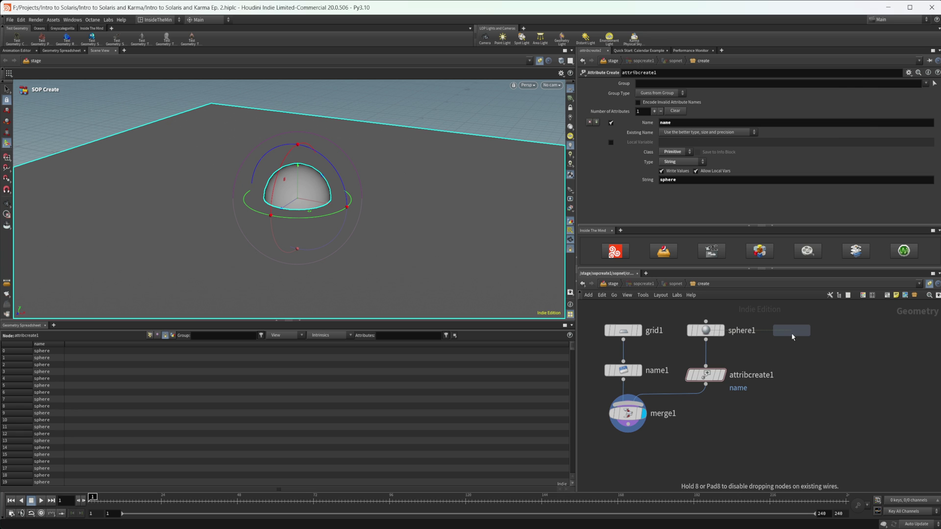
Step: Wire tube1 through a primitive wrangle into merge1 with code s@name = "tube"
left_click(793, 337)
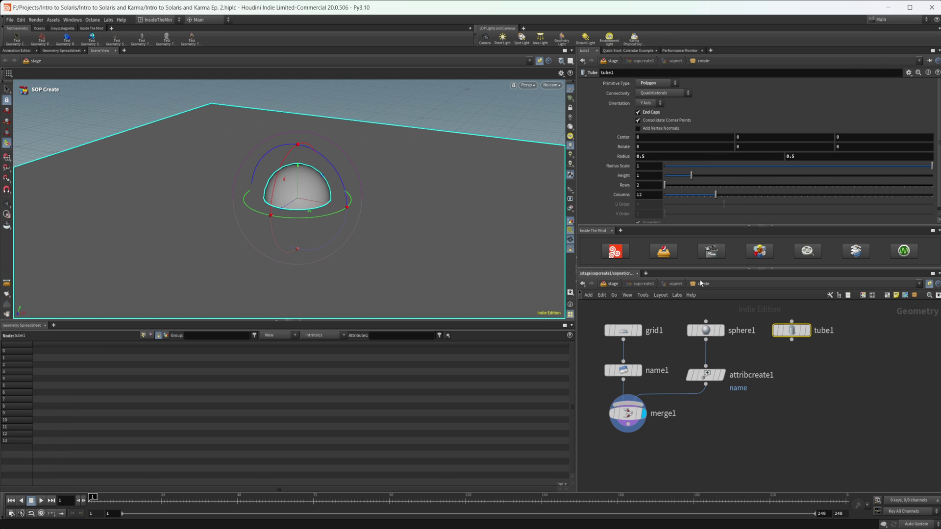
middle_click_drag(791, 403, 761, 393)
key("Tab")
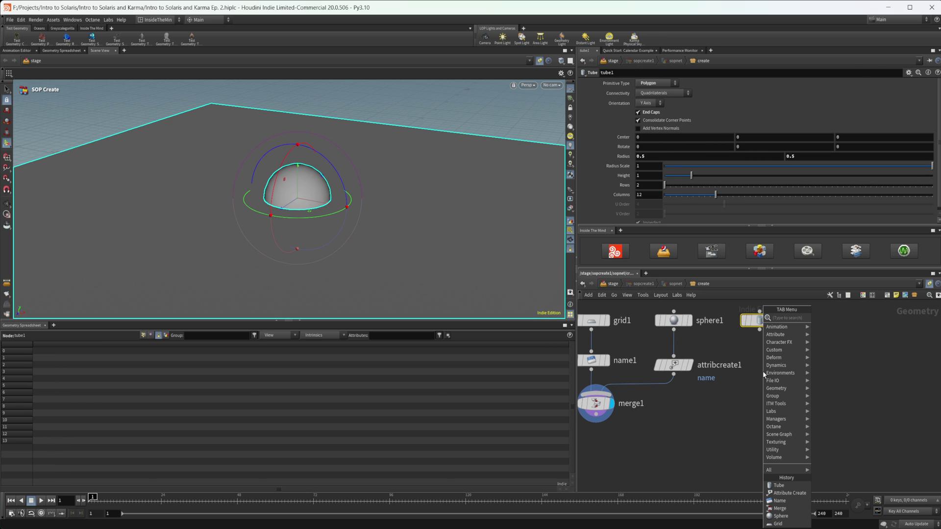
type("primitive wrangle")
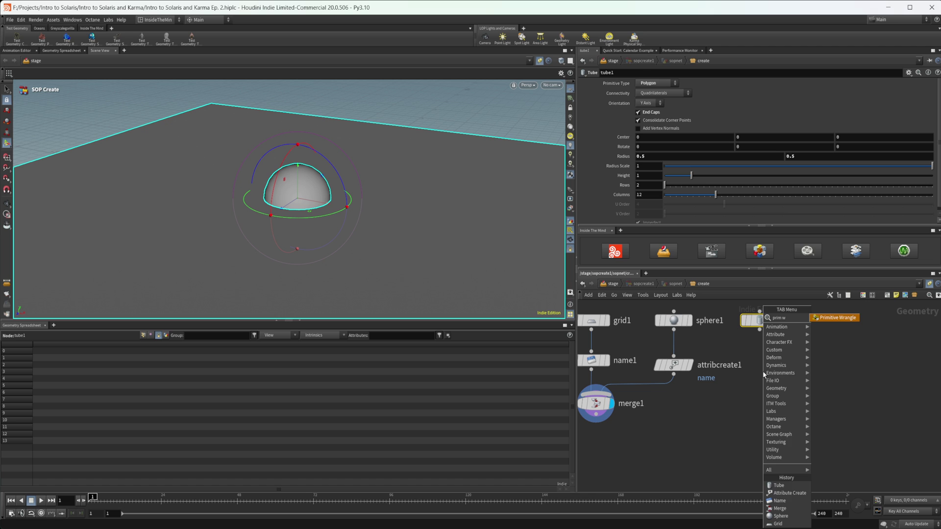
key("Return")
left_click(763, 371)
left_click_drag(760, 330, 609, 401)
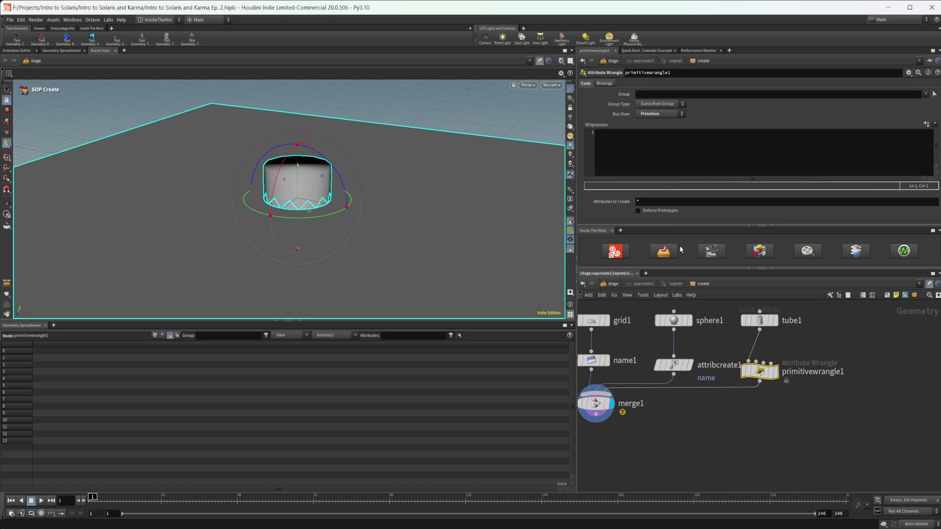
left_click(653, 138)
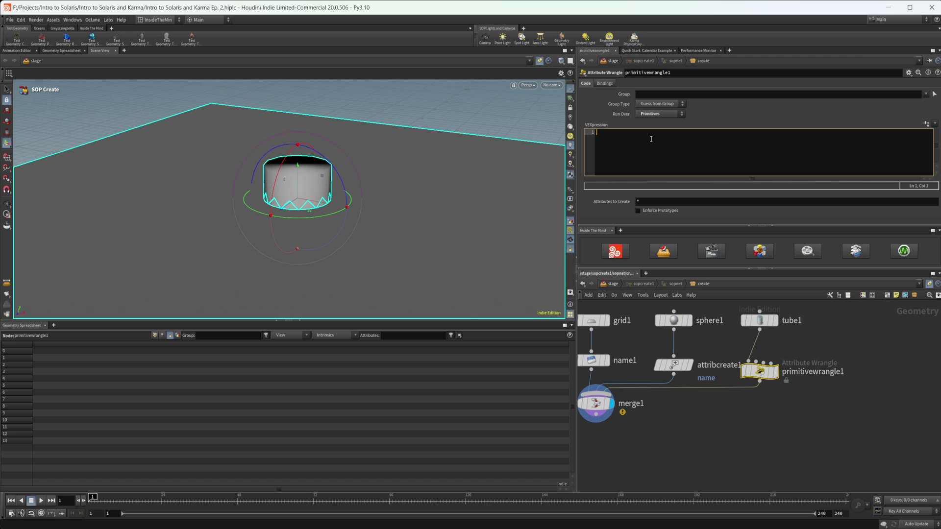
type("s@")
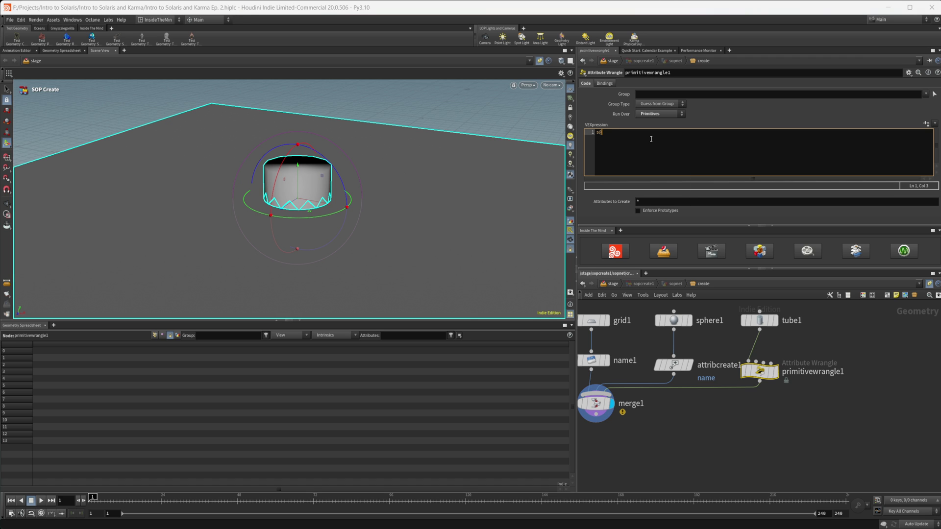
type("name = \"tube\";")
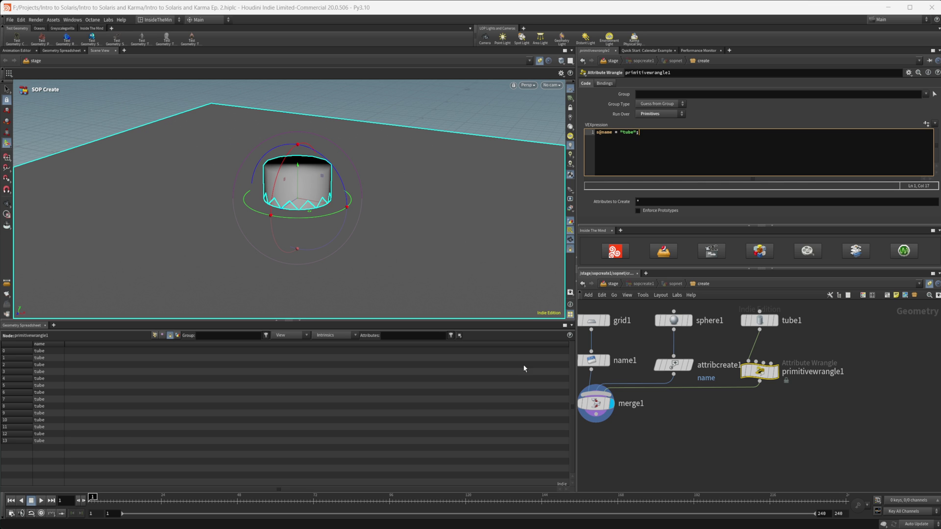
Step: Move the tube to Center X 1.2, check merge1's names, and return to stage
left_click(594, 404)
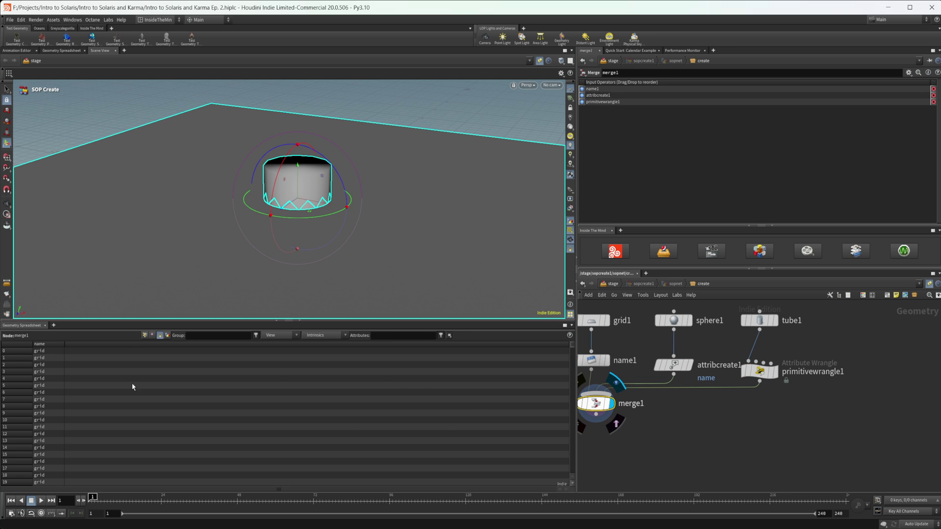
left_click(759, 320)
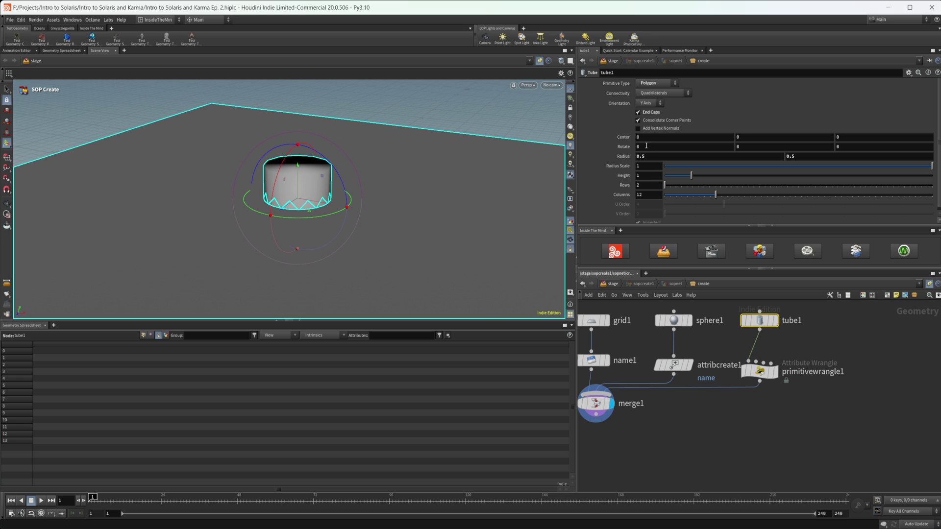
middle_click_drag(664, 136, 717, 142)
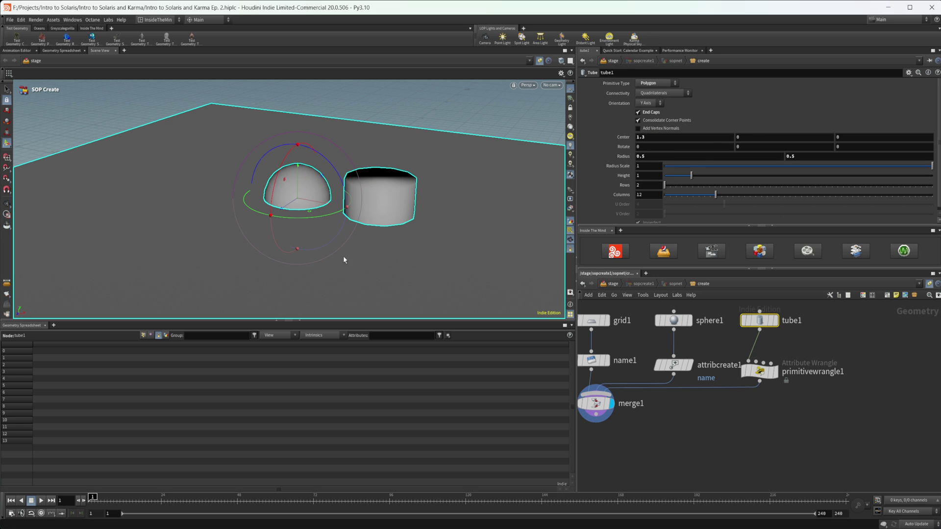
left_click(597, 404)
left_click_drag(573, 345, 573, 479)
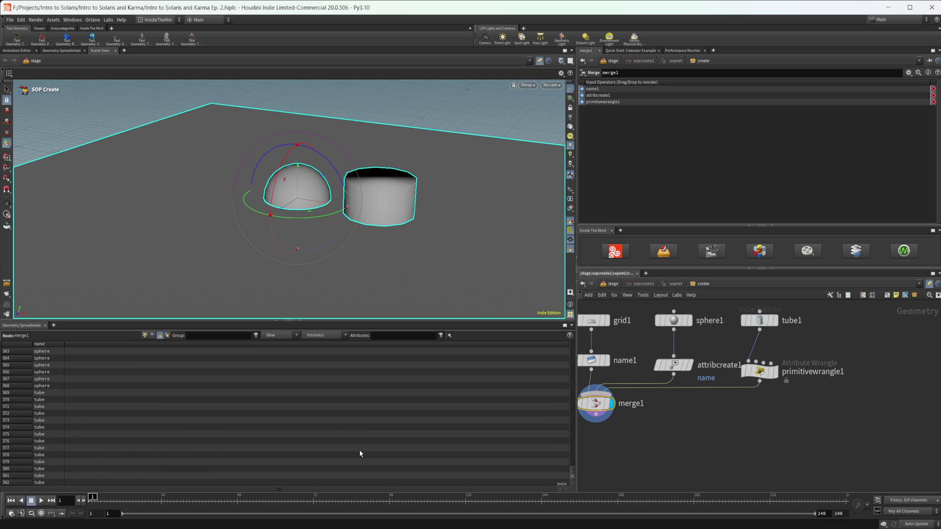
left_click(665, 251)
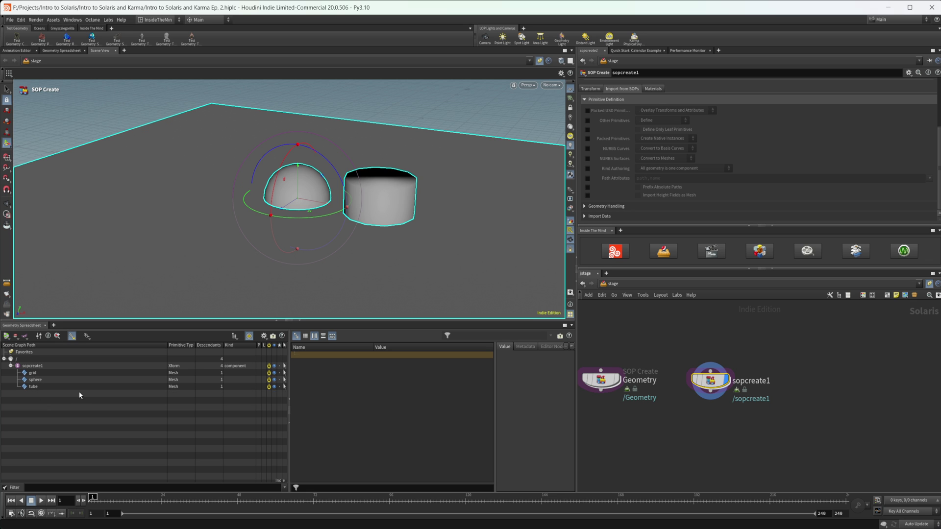
Step: Bring up sopcreate1's node ring in the stage network
mouse_move(712, 382)
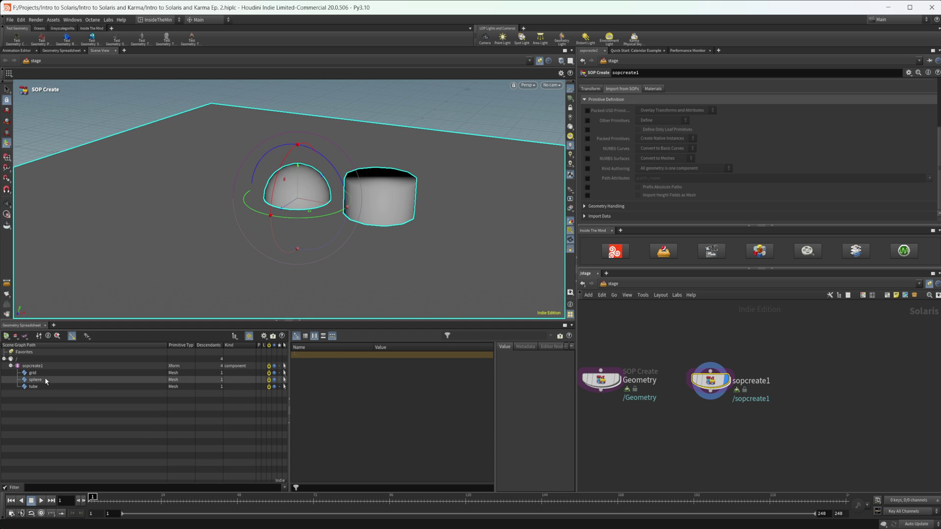
Step: Prefix name1's Name with /geo/ so the grid becomes /geo/grid, then check the stage
double_click(702, 383)
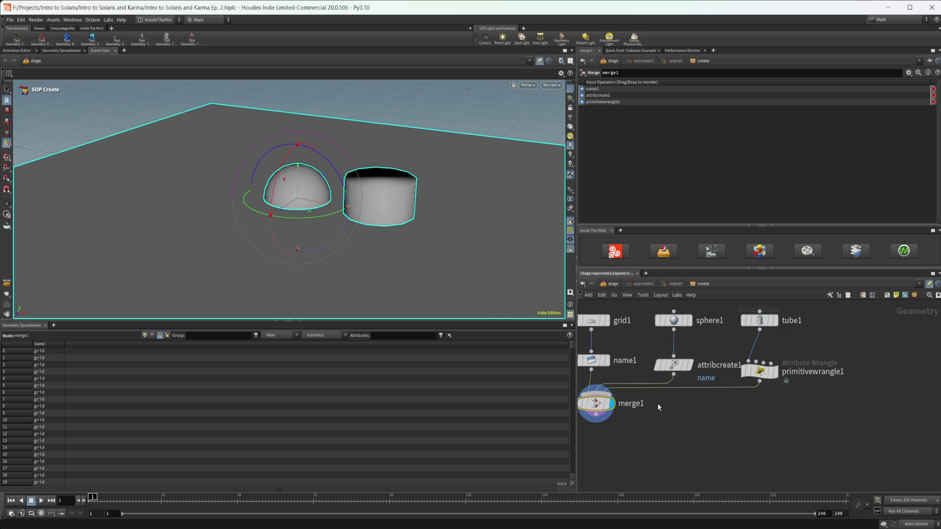
left_click(637, 368)
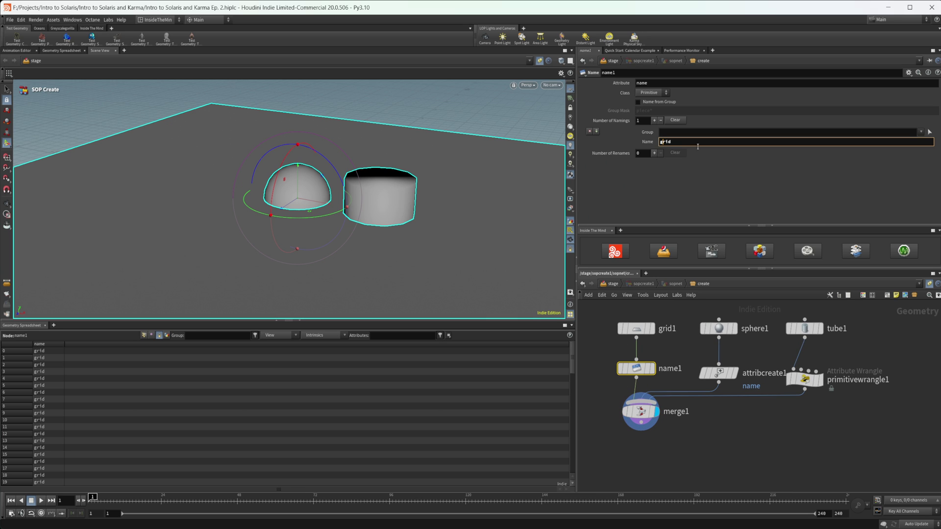
type("/geo/")
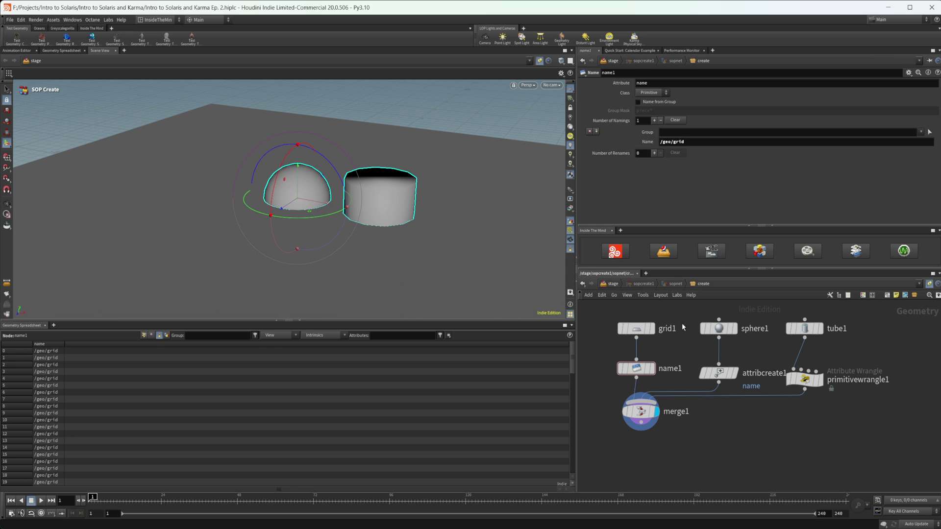
left_click(612, 284)
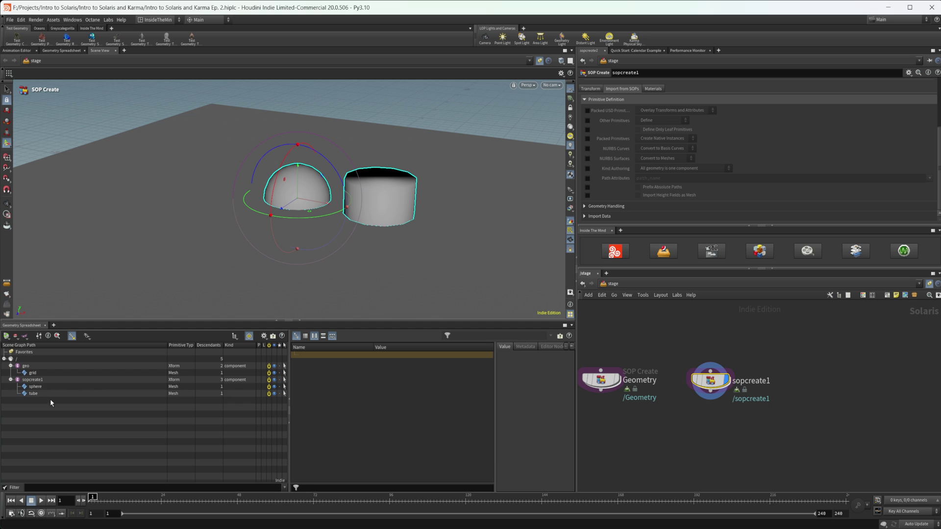
Step: Rename the grid to /geo/subgeo/evenfurthersubgeo/grid and expand that hierarchy in the Scene Graph Tree
double_click(710, 381)
left_click(674, 144)
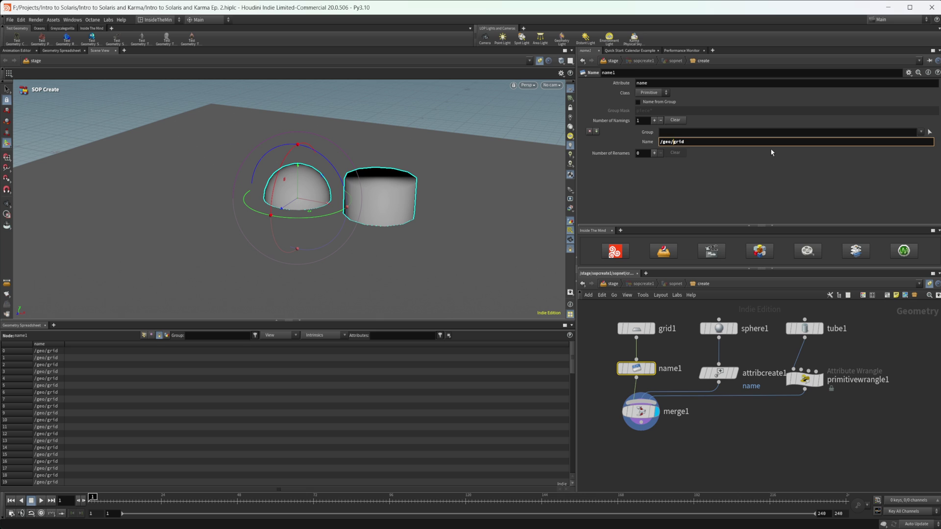
type("subgeo/evenfurthersubgeo/")
key("Return")
key("u")
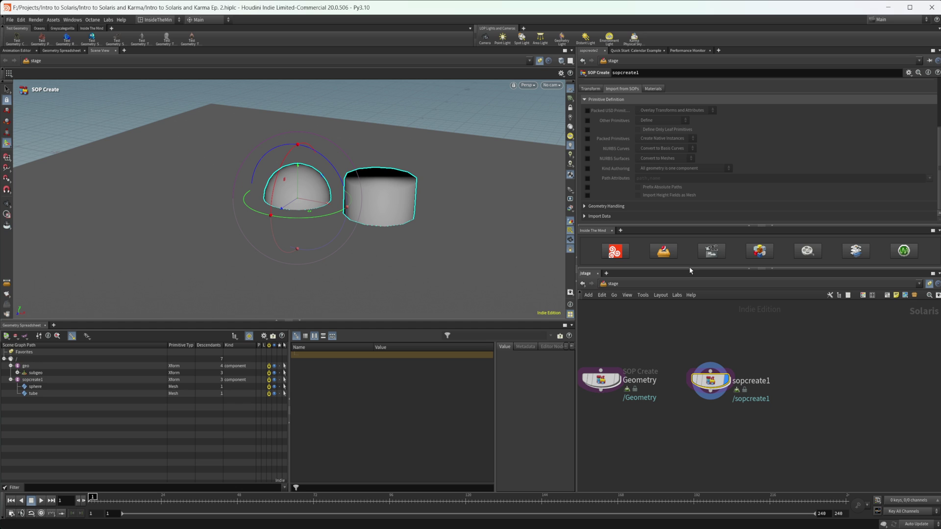
left_click(17, 373)
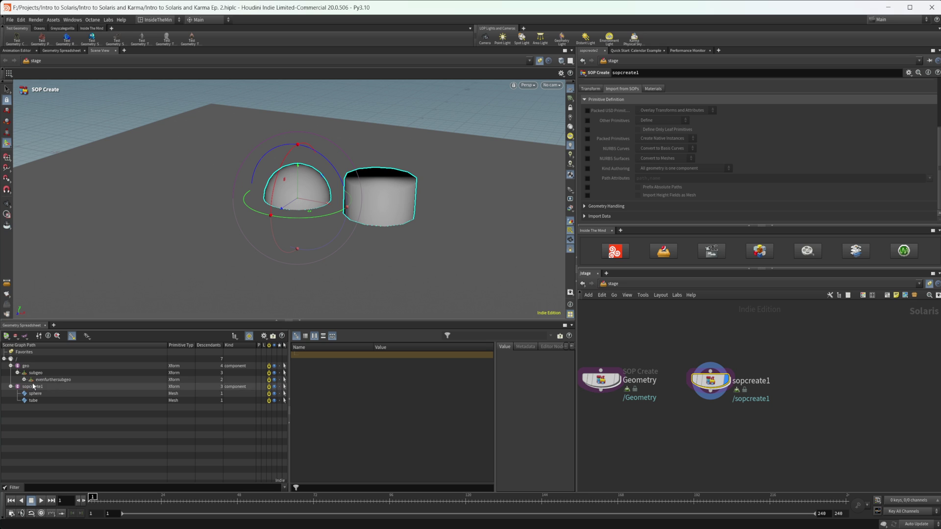
left_click(24, 379)
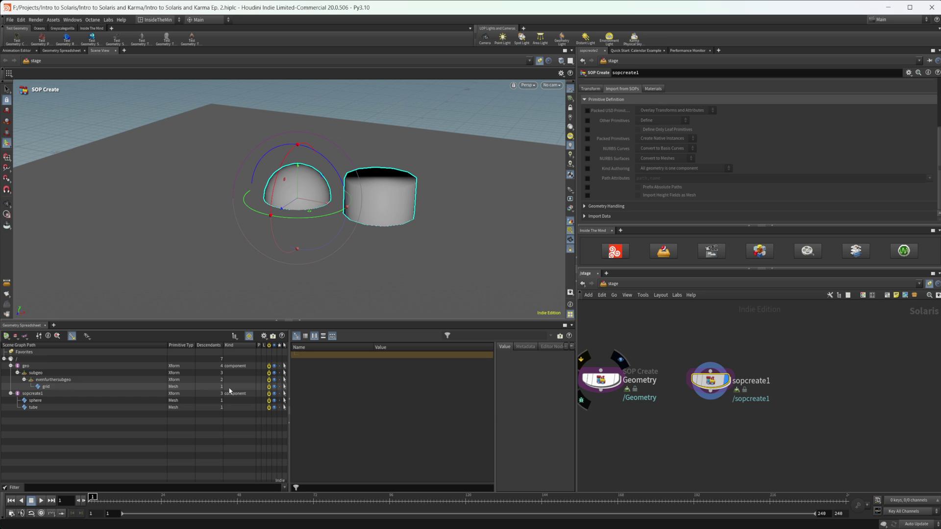
Step: Revert name1's Name back to /geo/grid and return to stage
double_click(720, 383)
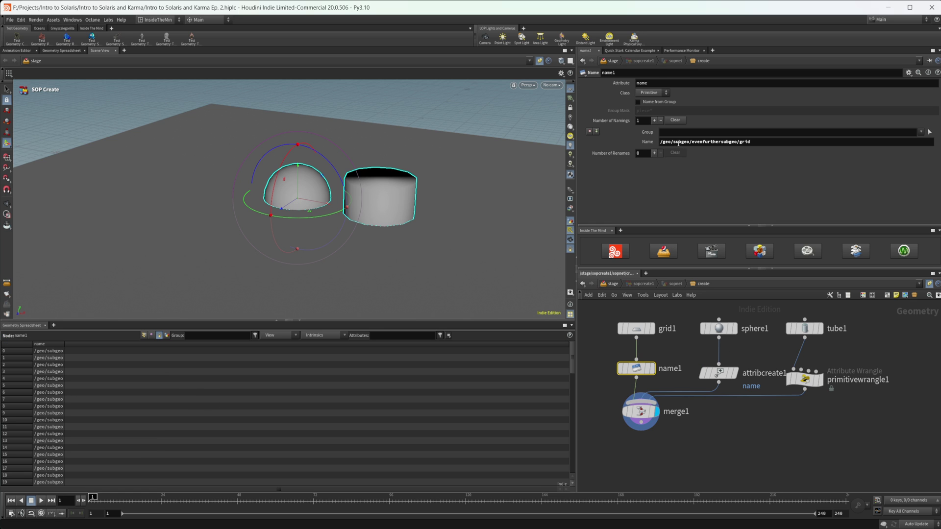
left_click_drag(674, 142, 823, 144)
key("BackSpace")
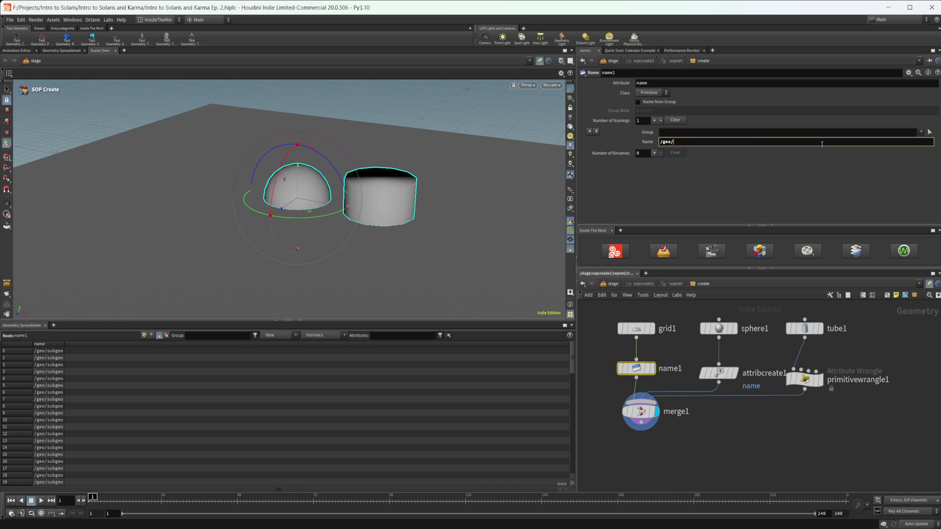
type("grid")
key("Return")
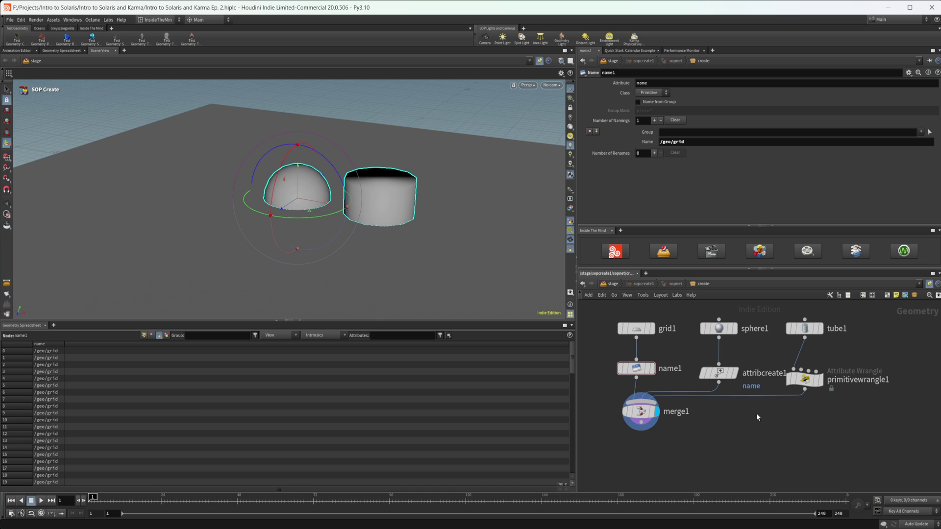
left_click(612, 284)
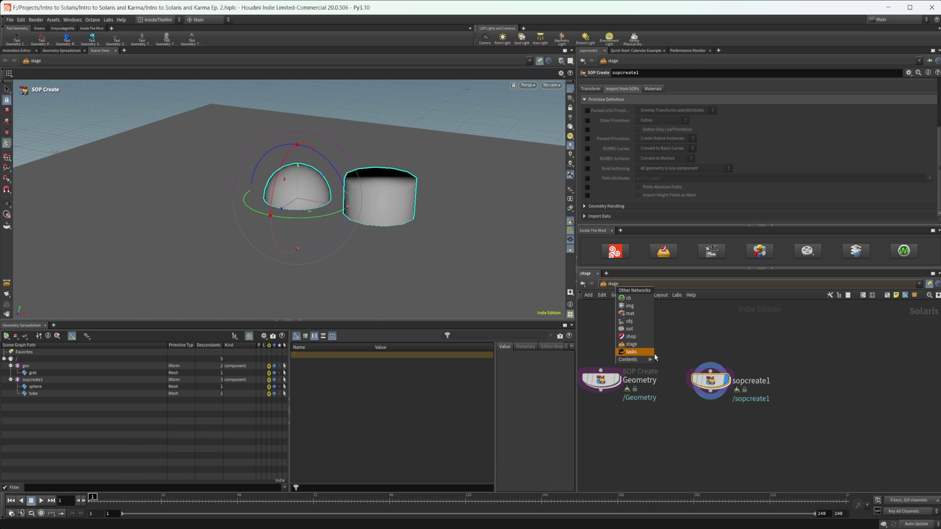
Step: Place the sopcreate2 copy, then delete sopcreate1's sphere, tube and merge1 nodes
left_click(794, 383)
double_click(711, 381)
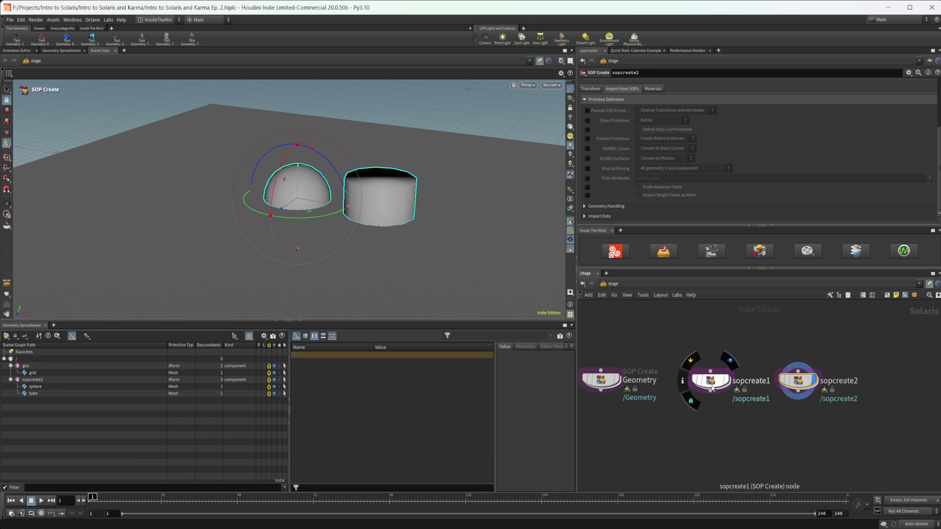
left_click_drag(759, 354, 696, 319)
key("Delete")
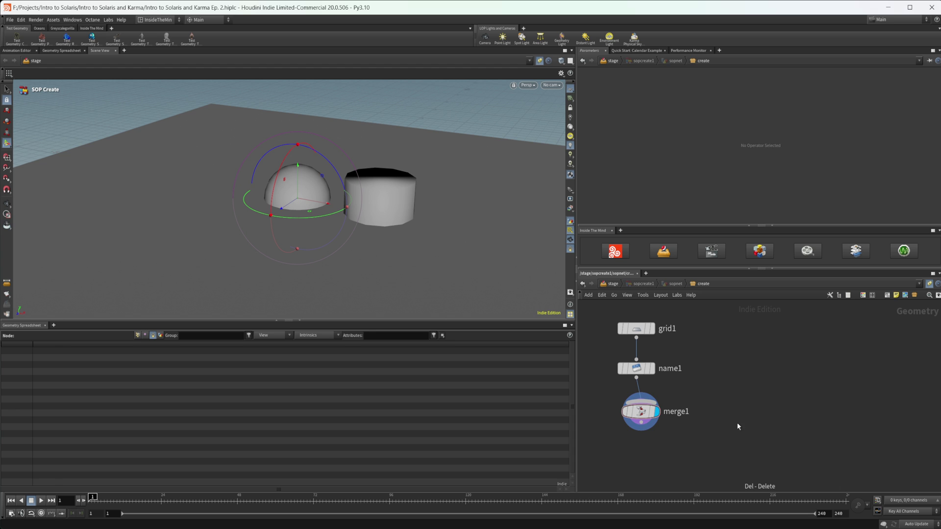
left_click(641, 411)
key("Delete")
left_click(619, 284)
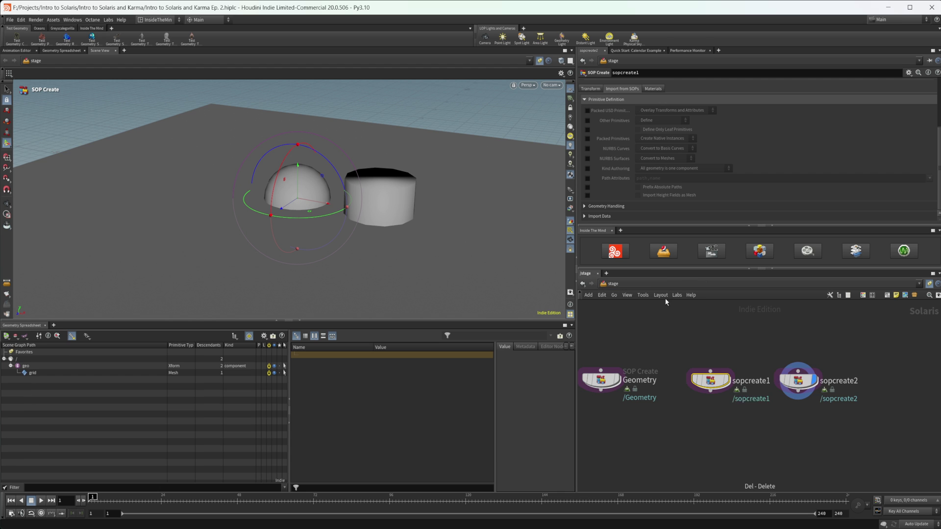
left_click(798, 383)
Step: In sopcreate2, replace the grid branch with a displayed Merge of attribcreate1 and primitivewrangle1
double_click(797, 382)
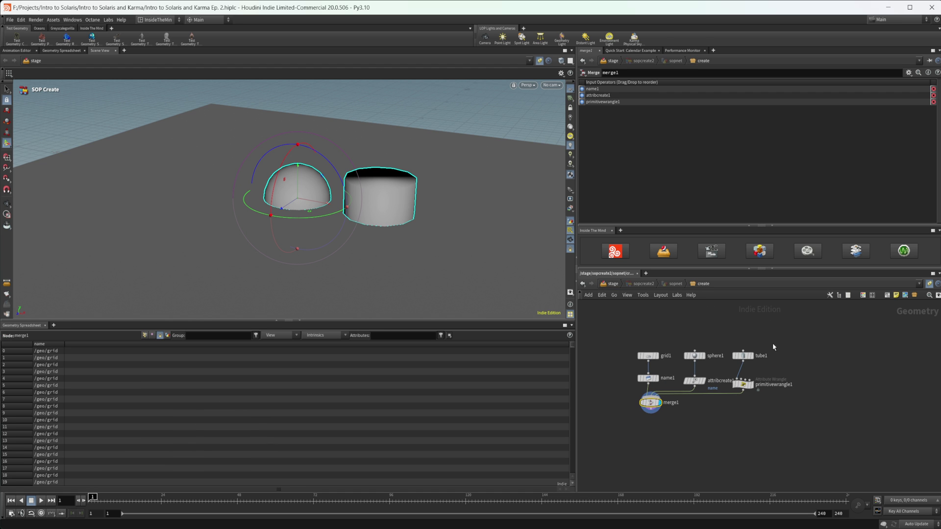
left_click_drag(625, 347, 668, 416)
key("Delete")
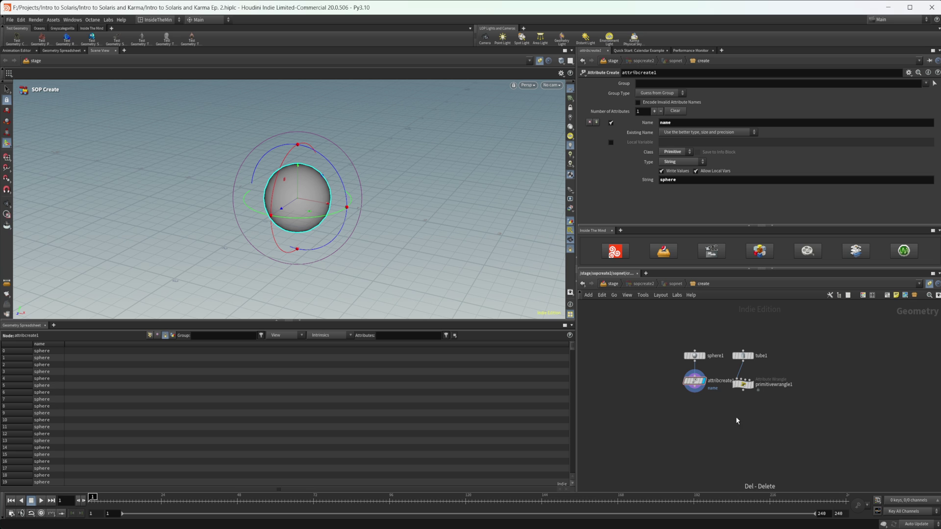
key("Tab")
type("merg")
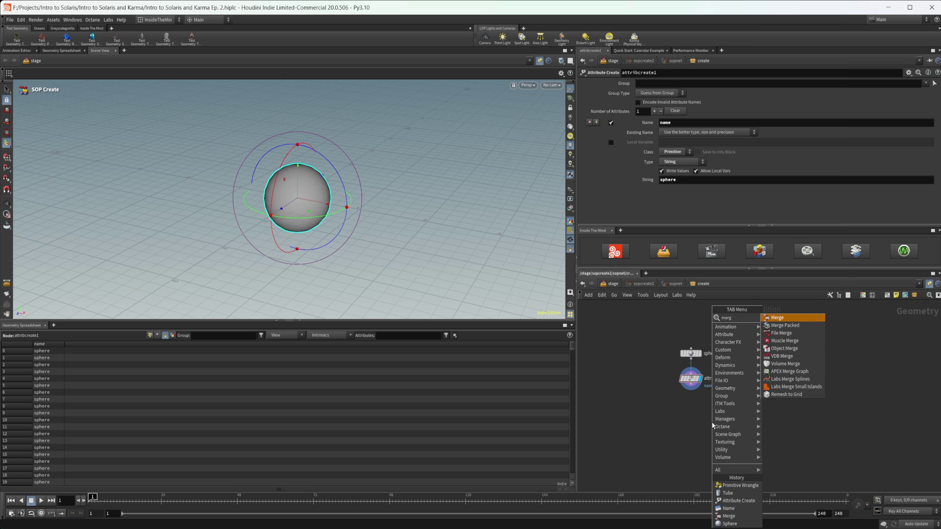
key("Return")
left_click(715, 427)
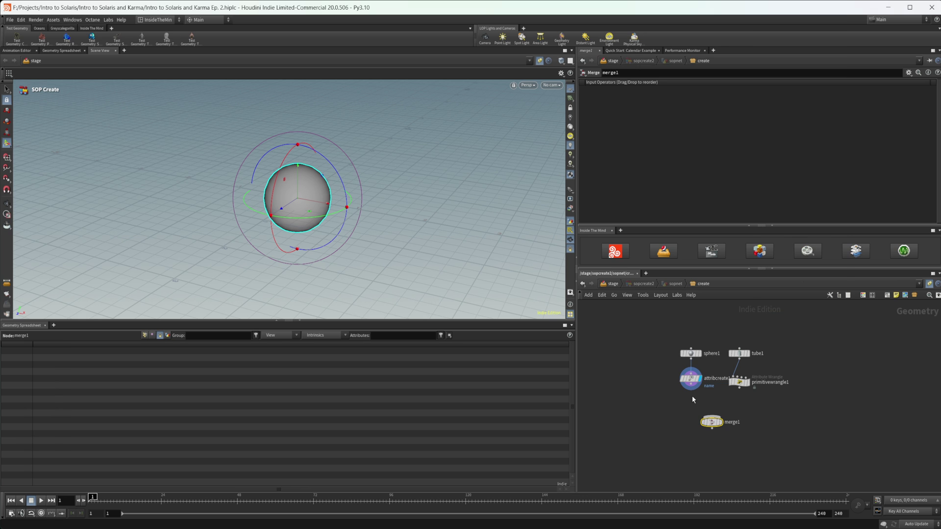
left_click_drag(691, 388, 716, 425)
left_click_drag(749, 389, 717, 424)
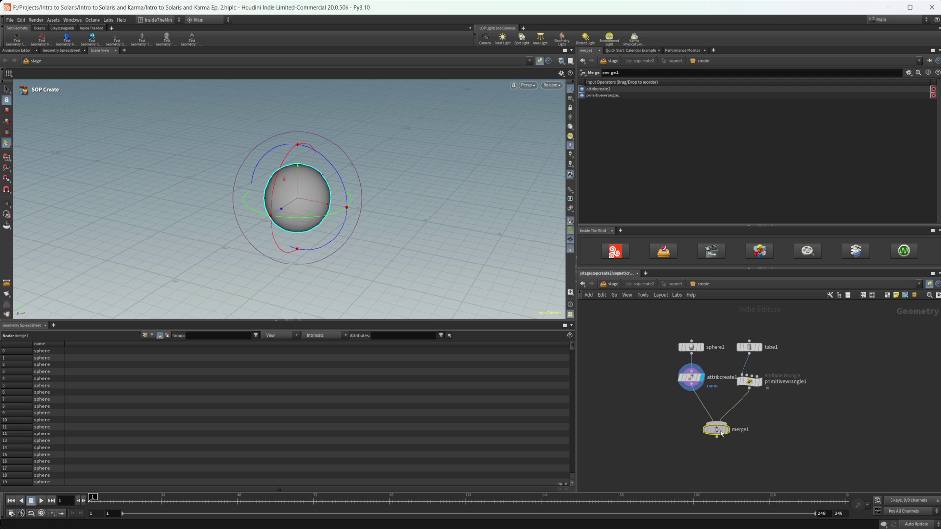
left_click(727, 429)
Step: Name the sphere '/geo/sphere' and set the wrangle's name to '/geo/tube', then return to /stage
left_click(692, 377)
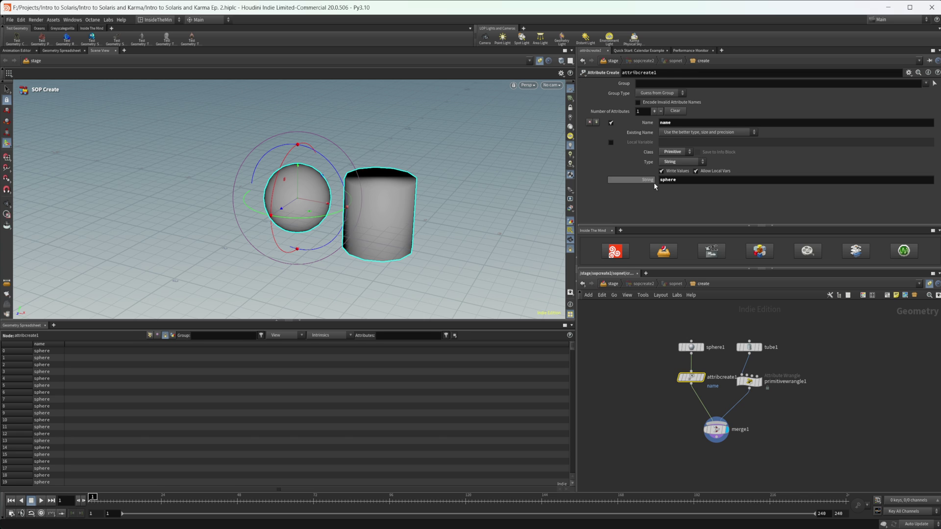
left_click(659, 180)
type("/")
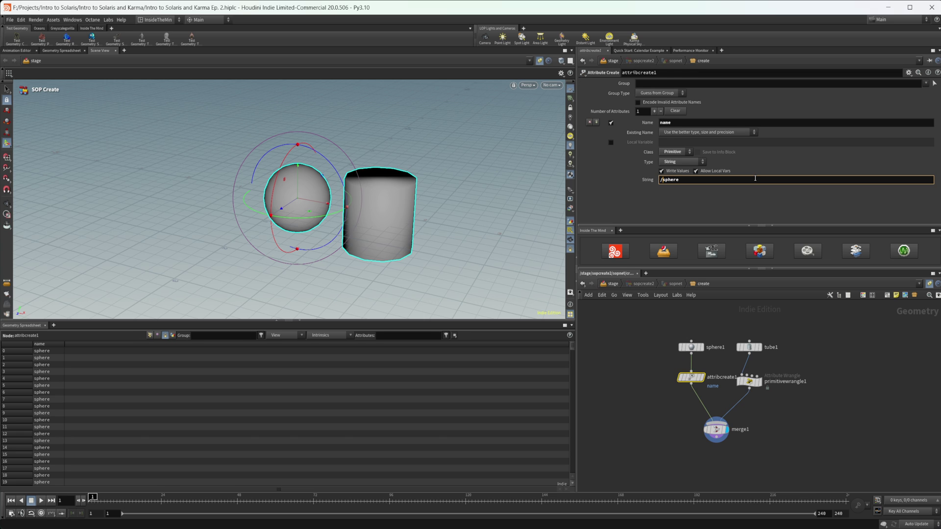
type("geom")
key("BackSpace")
type("/")
left_click(749, 381)
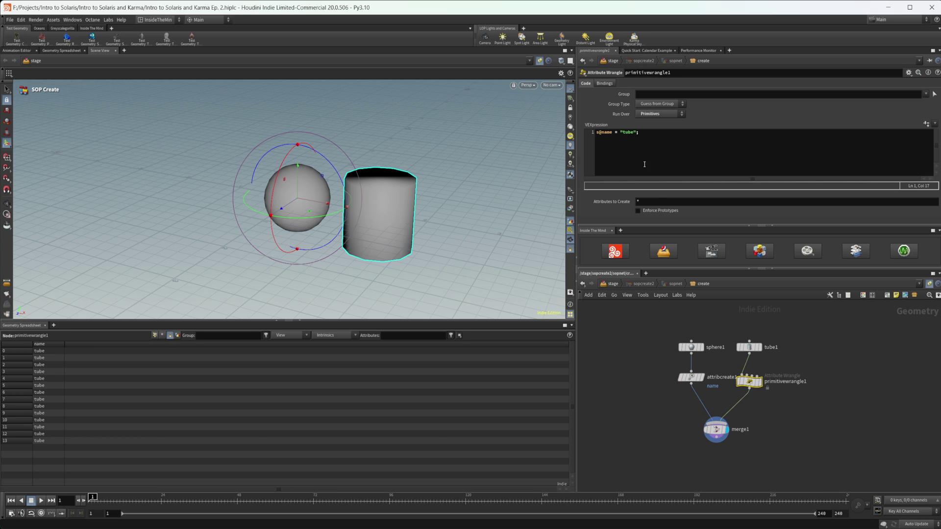
left_click(624, 132)
type("/geo/")
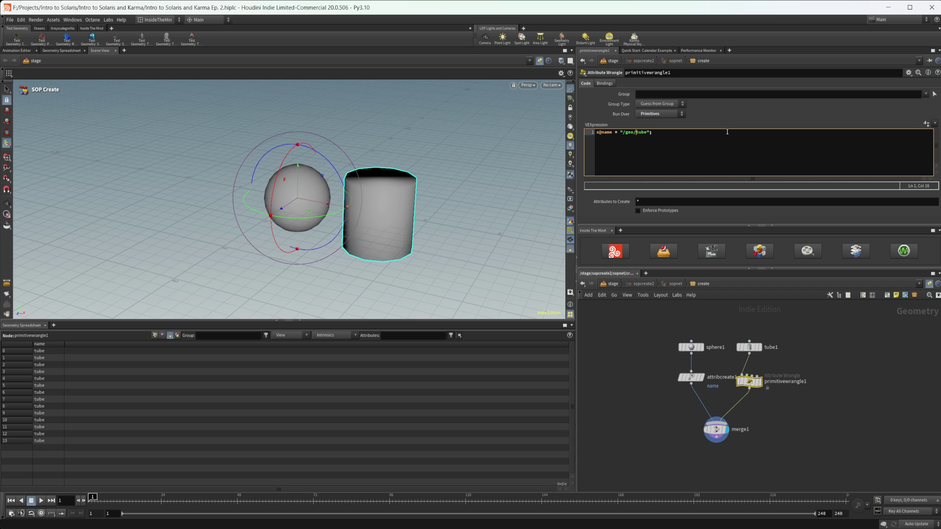
left_click(678, 407)
key("u")
key("u")
key("u")
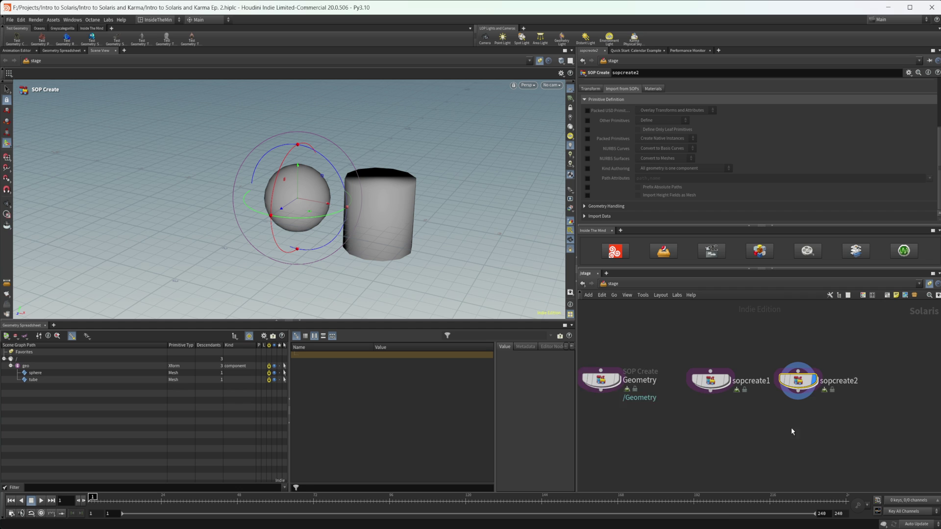
Step: Add merge1 at stage level and wire both sopcreate1 and sopcreate2 into it
middle_click_drag(692, 467, 678, 440)
key("Tab")
type("merge")
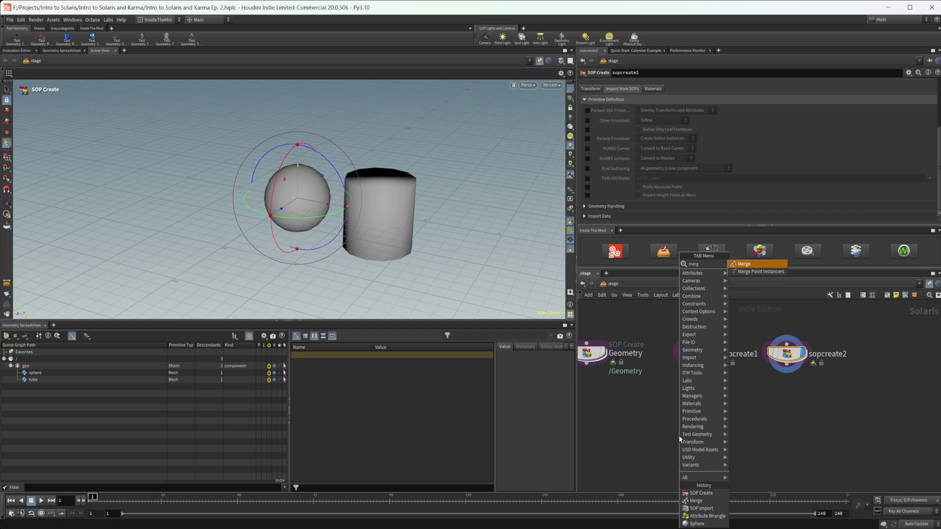
key("Return")
left_click(709, 428)
left_click_drag(784, 400, 708, 420)
left_click(709, 430)
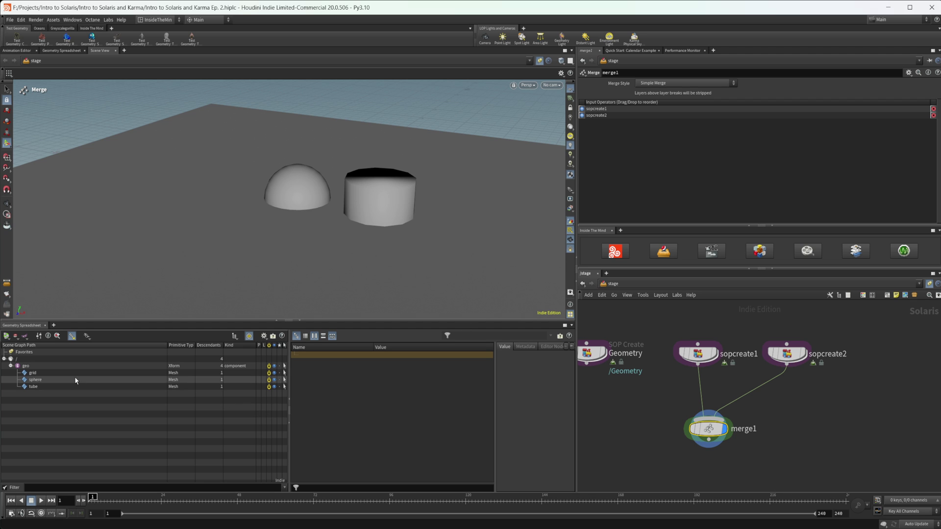
mouse_move(799, 356)
scroll(792, 455, "down", 3)
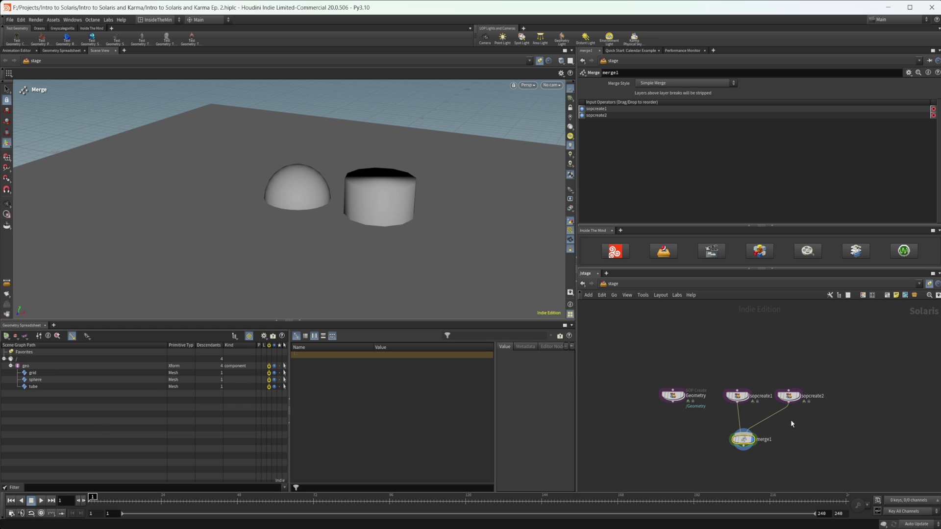
middle_click_drag(766, 442, 766, 419)
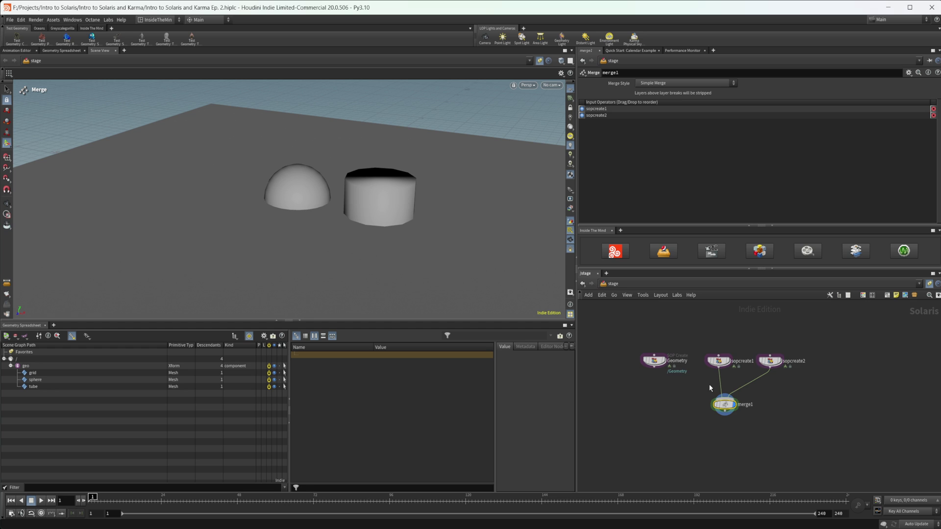
Step: Inside sopcreate1, add a group1 node fed by name1's output
scroll(709, 384, "up", 3)
middle_click_drag(711, 384, 682, 391)
left_click_drag(710, 413, 700, 410)
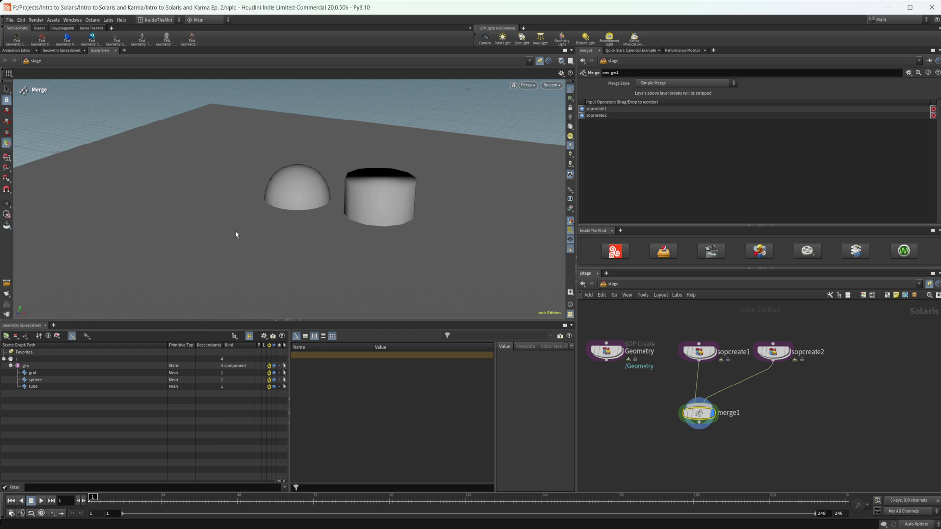
double_click(699, 351)
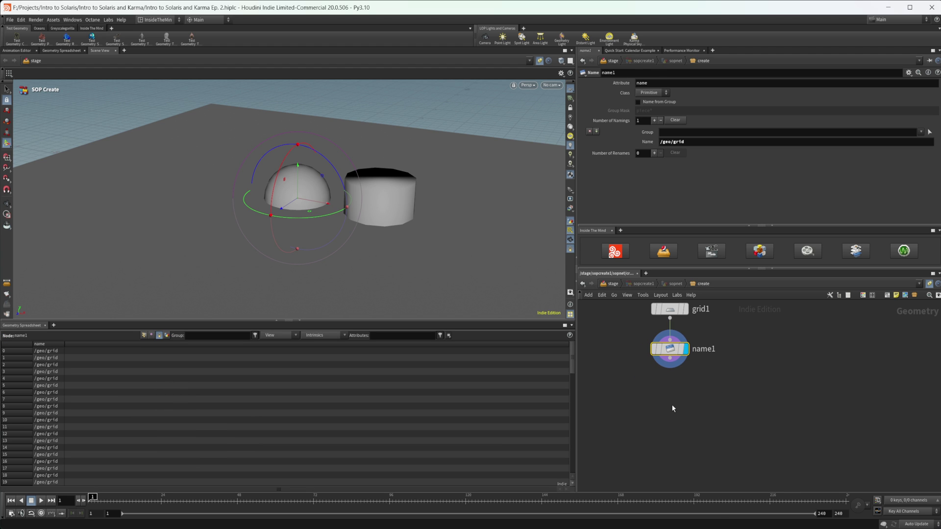
key("Tab")
type("grou")
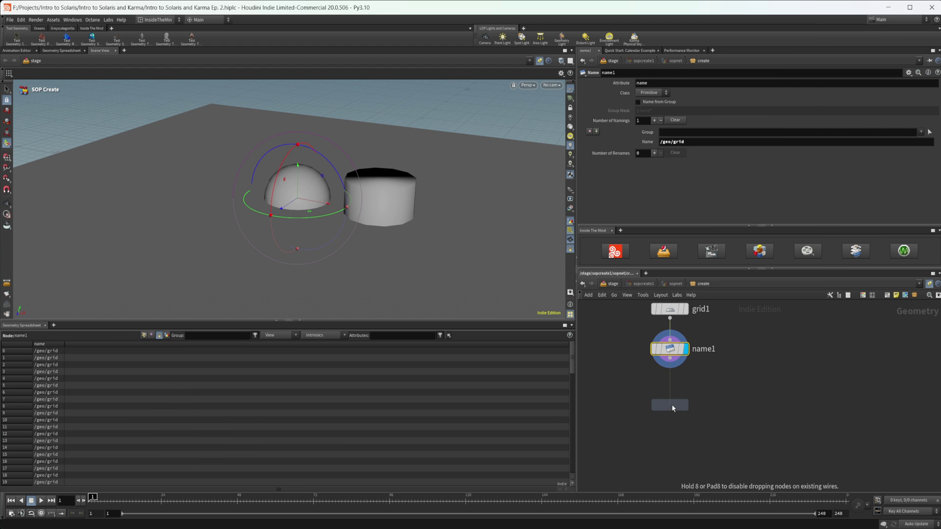
left_click(673, 408)
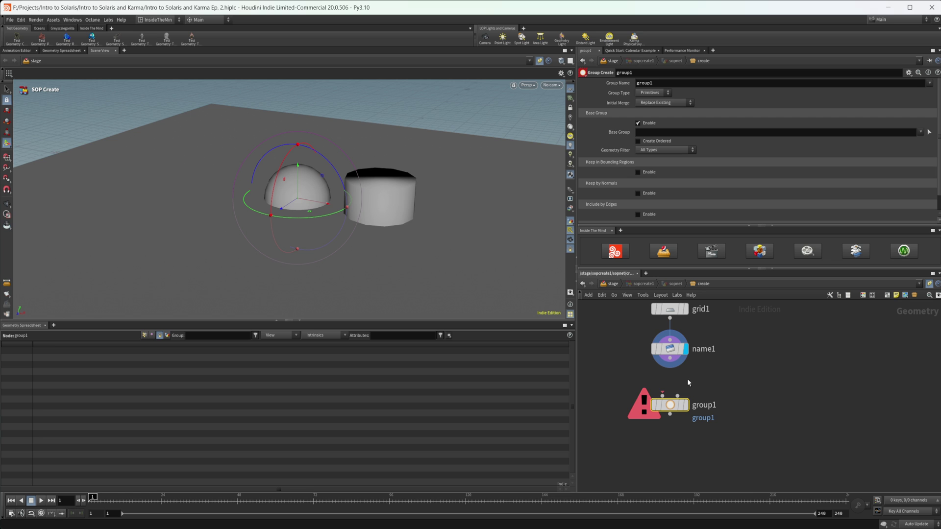
left_click_drag(670, 359, 663, 395)
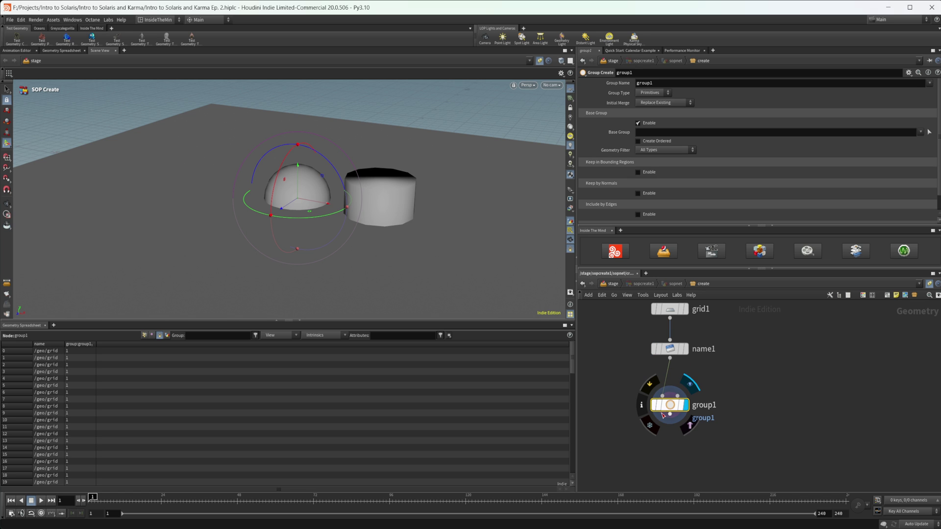
Step: Check grid1's settings and show wireframe over shaded geometry to see the whole grid
middle_click_drag(662, 415, 656, 445)
left_click(663, 339)
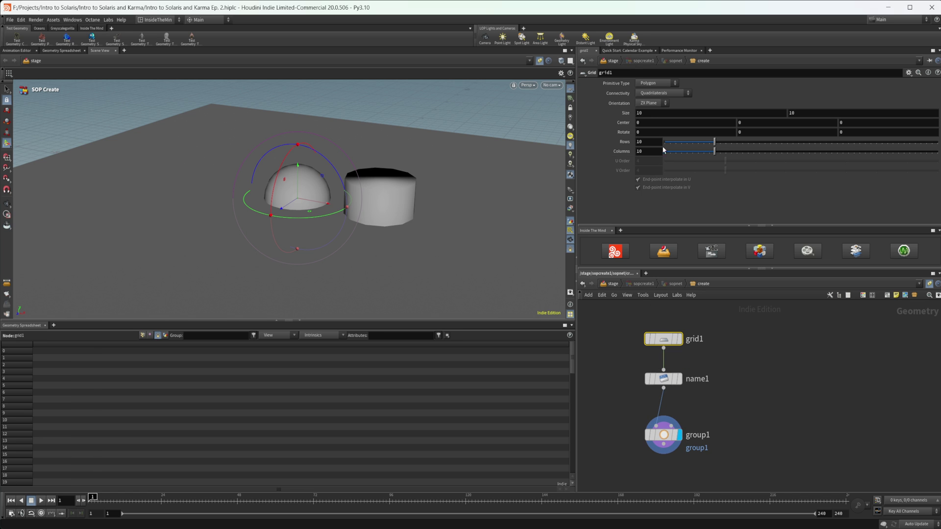
double_click(705, 379)
key("Escape")
middle_click_drag(729, 435, 731, 414)
left_click_drag(504, 306, 501, 185, "alt")
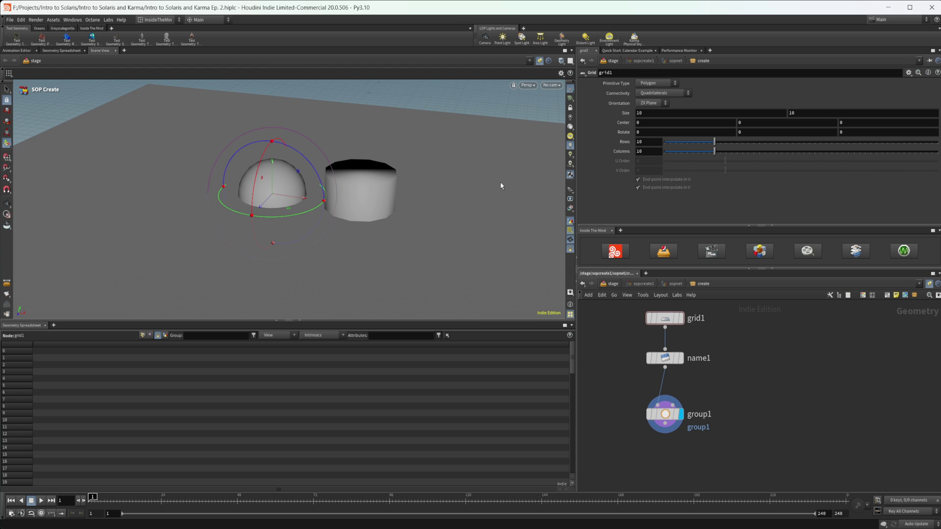
left_click(562, 60)
left_click(588, 152)
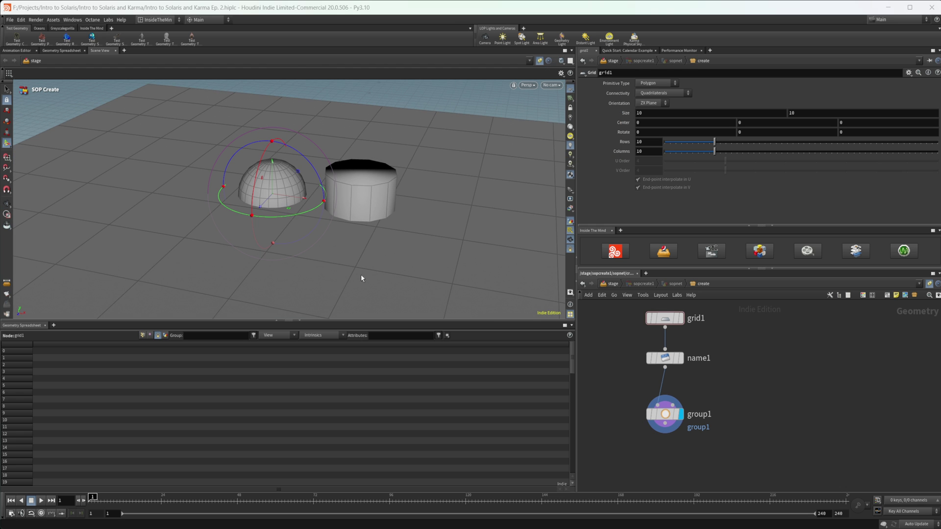
scroll(361, 278, "down", 3)
left_click_drag(332, 227, 343, 230, "alt")
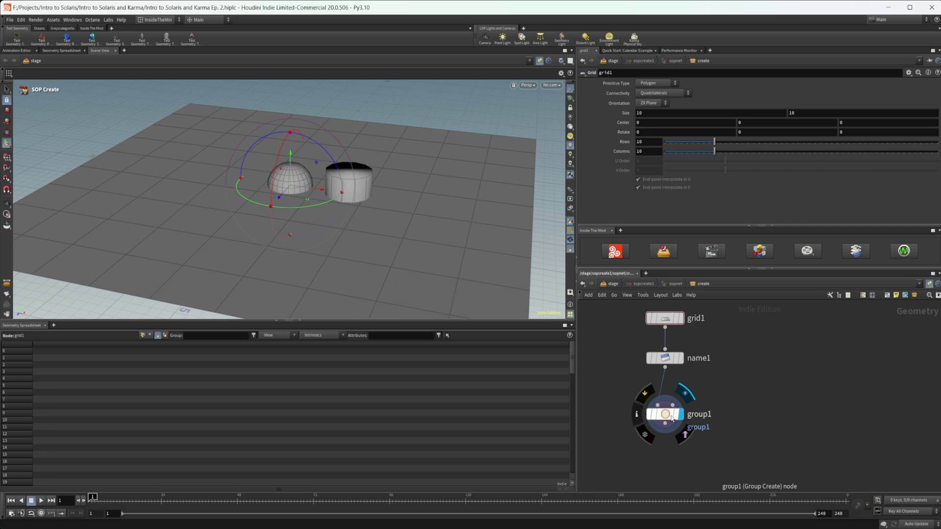
left_click(672, 419)
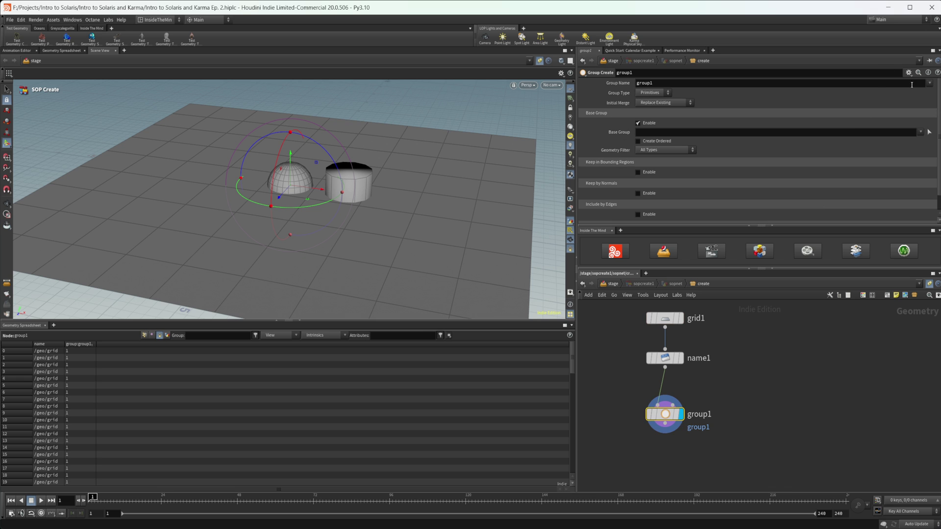
left_click(929, 132)
left_click_drag(204, 157, 368, 244)
key("Return")
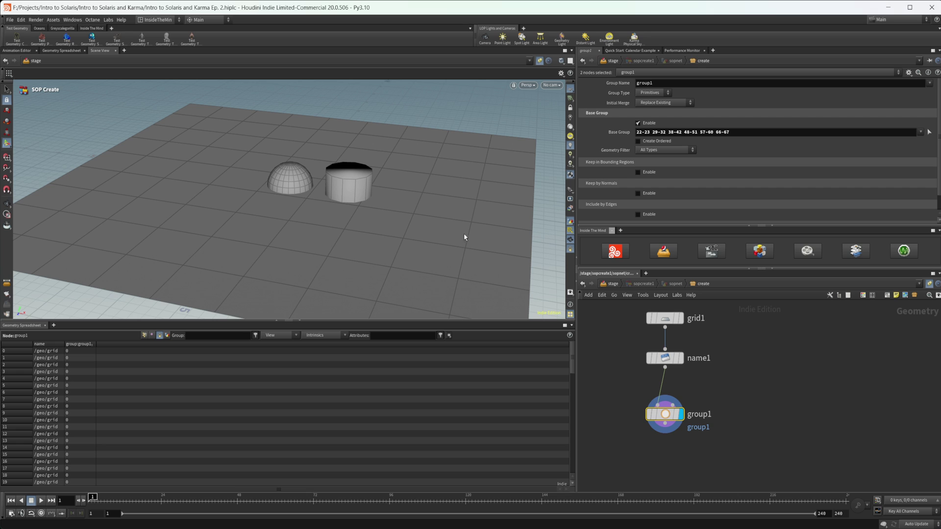
middle_click_drag(774, 418, 771, 380)
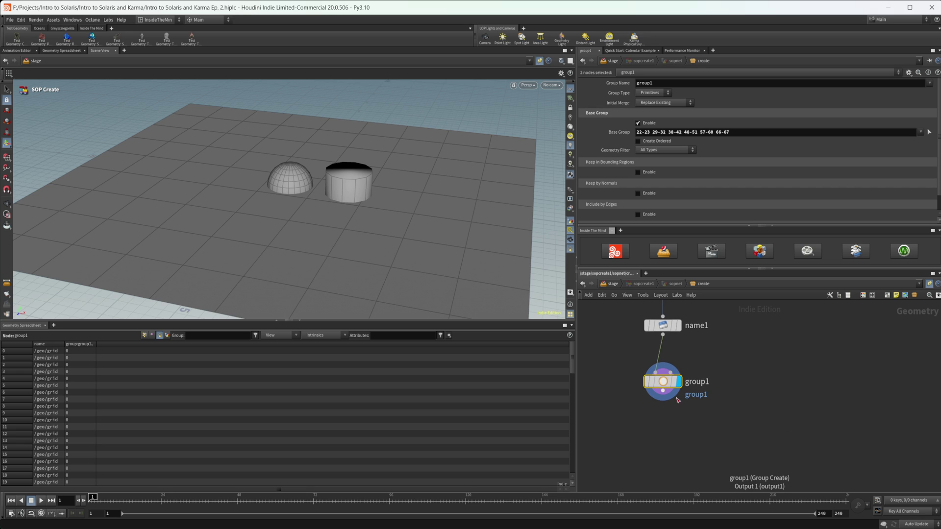
left_click(663, 381)
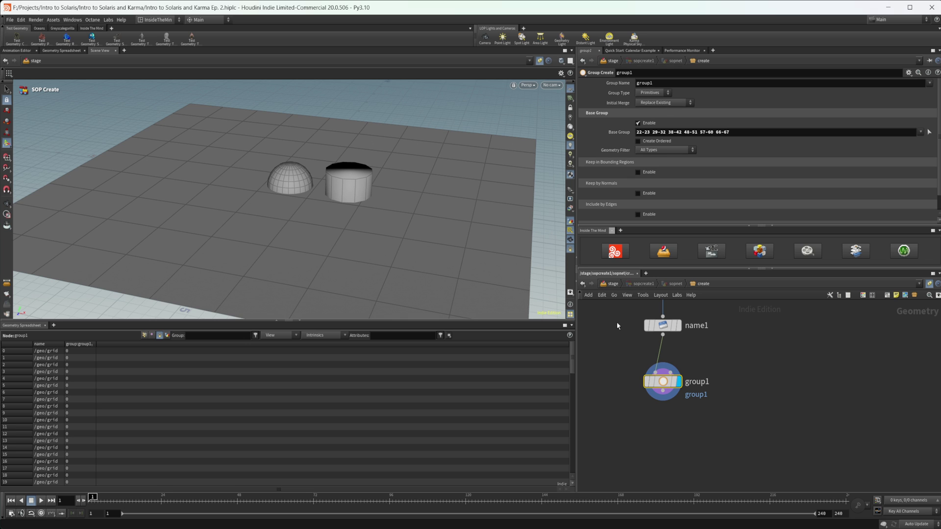
Step: Back at /stage, enable sopcreate1's Subset Groups import and set it to group1
key("u")
key("u")
key("u")
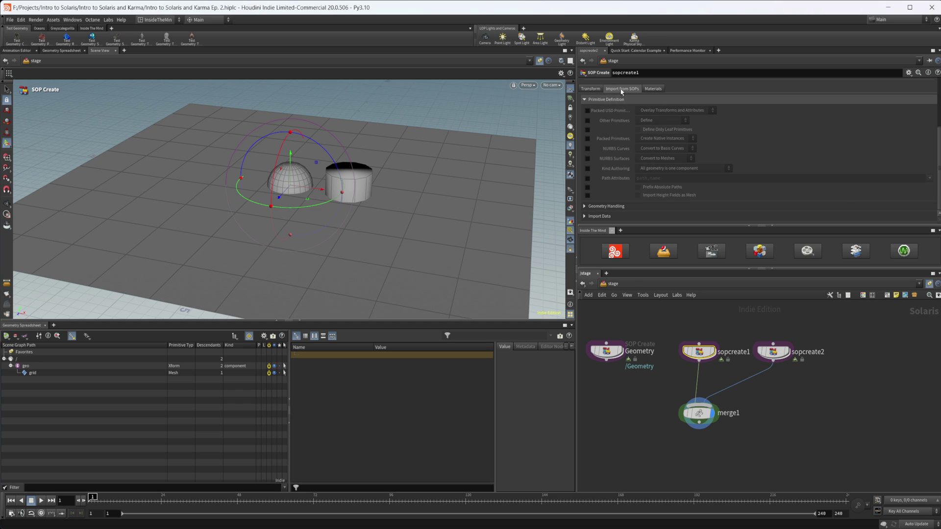
left_click(599, 215)
scroll(611, 160, "down", 5)
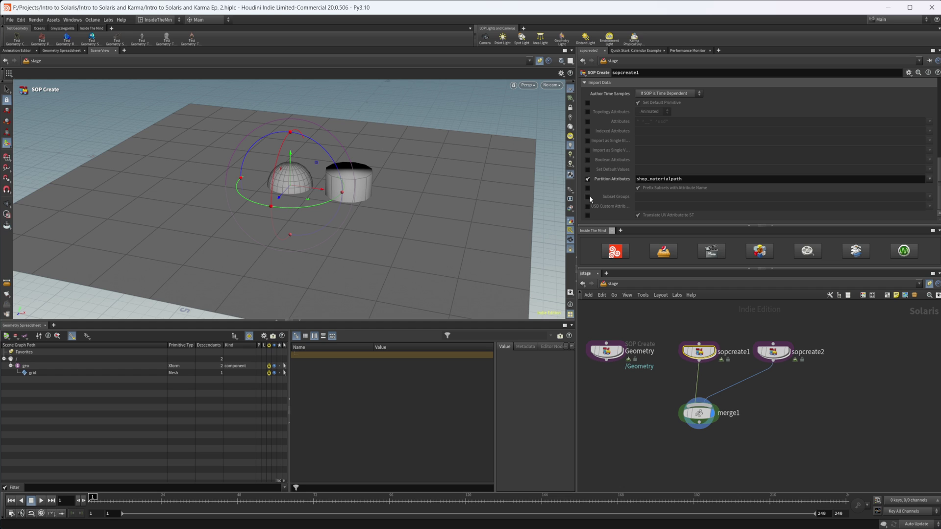
left_click(588, 196)
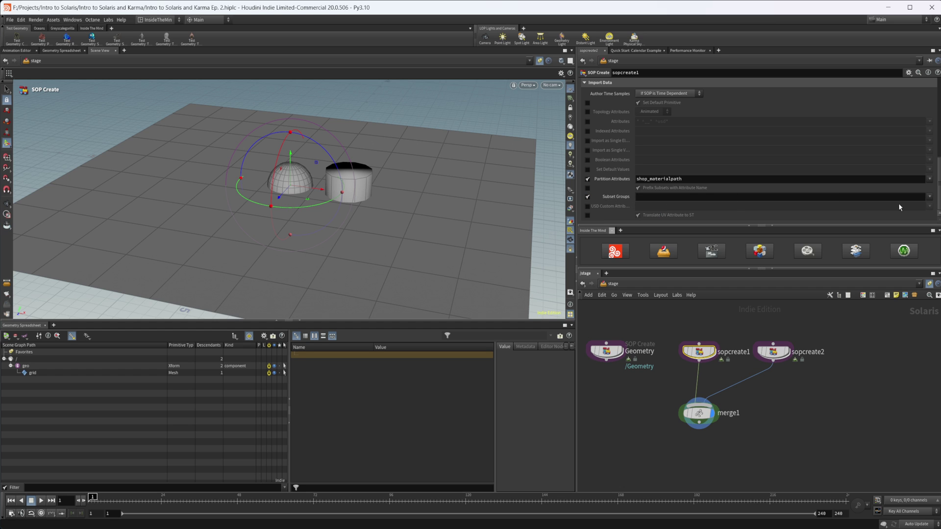
left_click(927, 197)
left_click(933, 205)
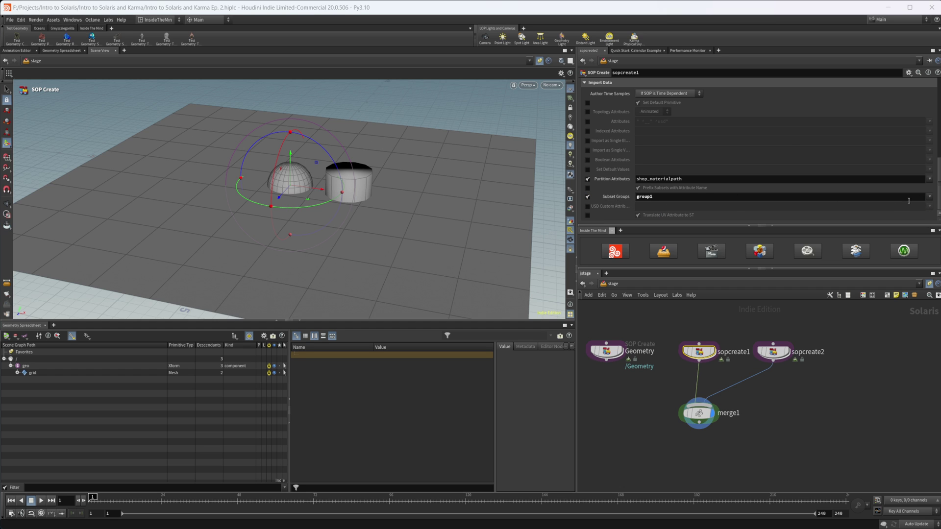
left_click(930, 197)
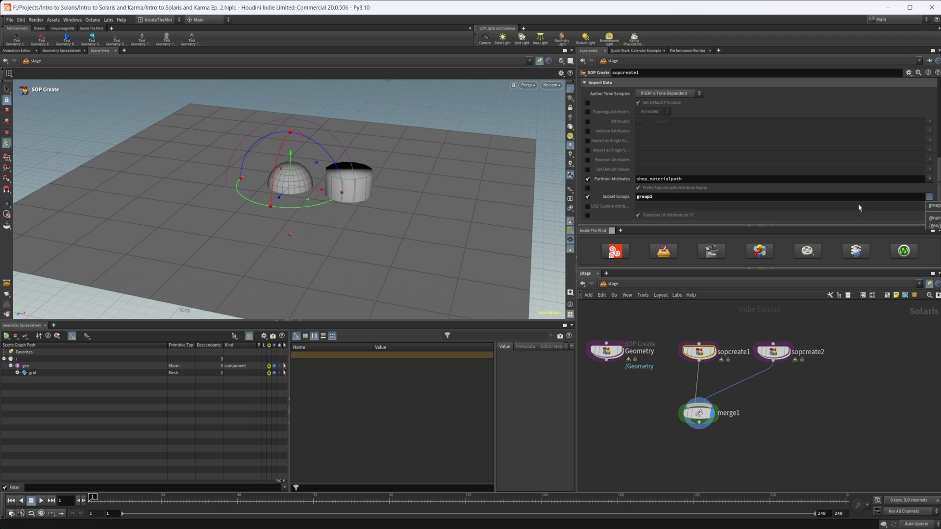
left_click(712, 199)
Step: Add a Material Library node, materiallibrary1, below merge1
middle_click_drag(660, 448, 642, 420)
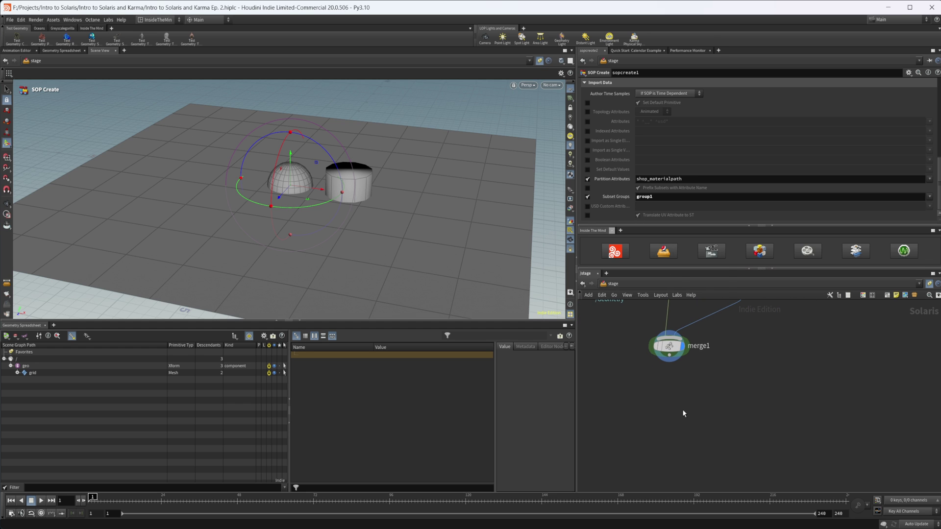
key("Tab")
type("colo")
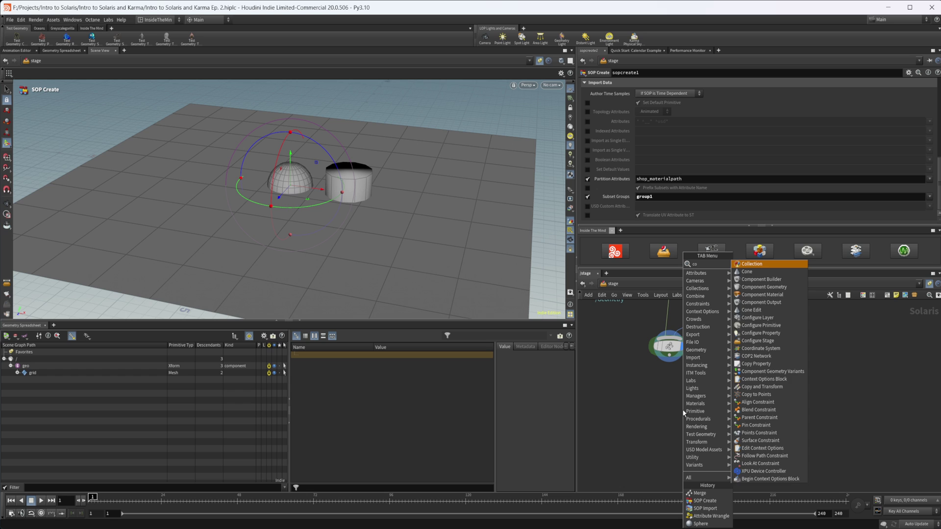
key("BackSpace")
key("BackSpace")
key("BackSpace")
key("BackSpace")
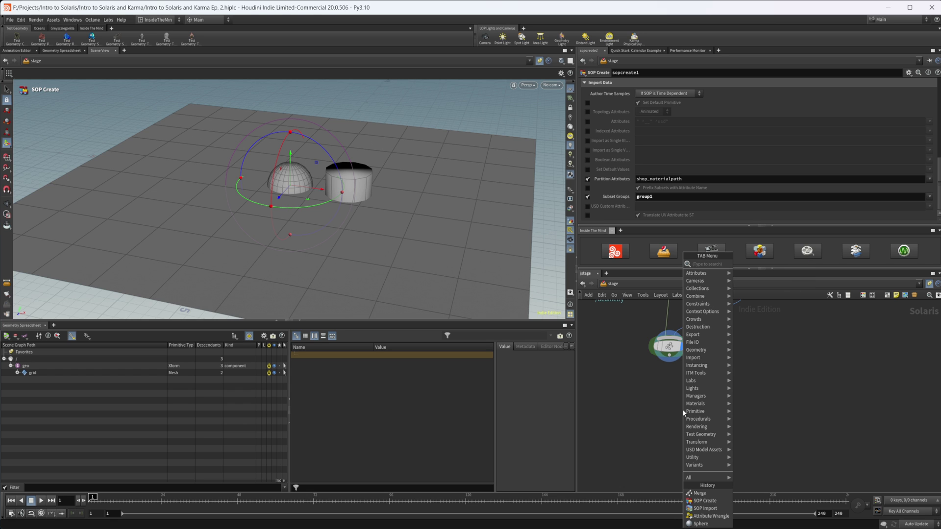
type("mat")
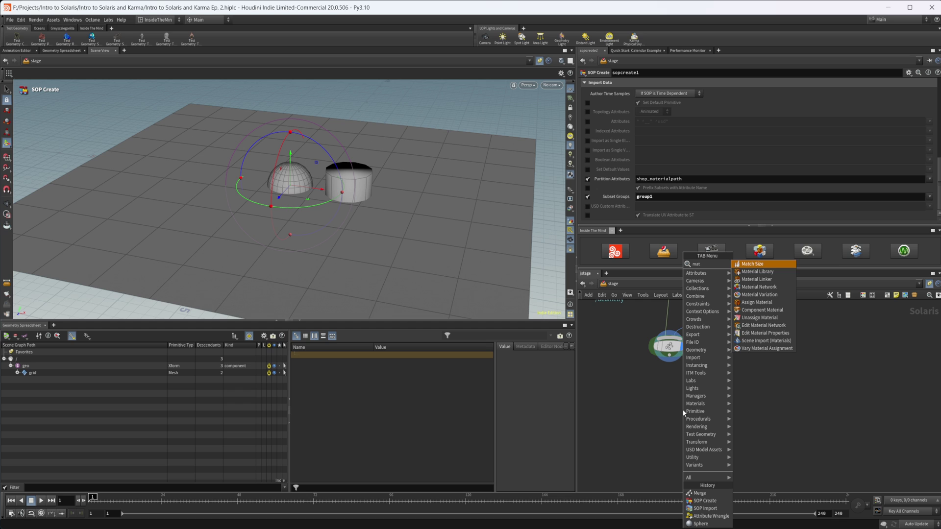
key("Down")
key("Return")
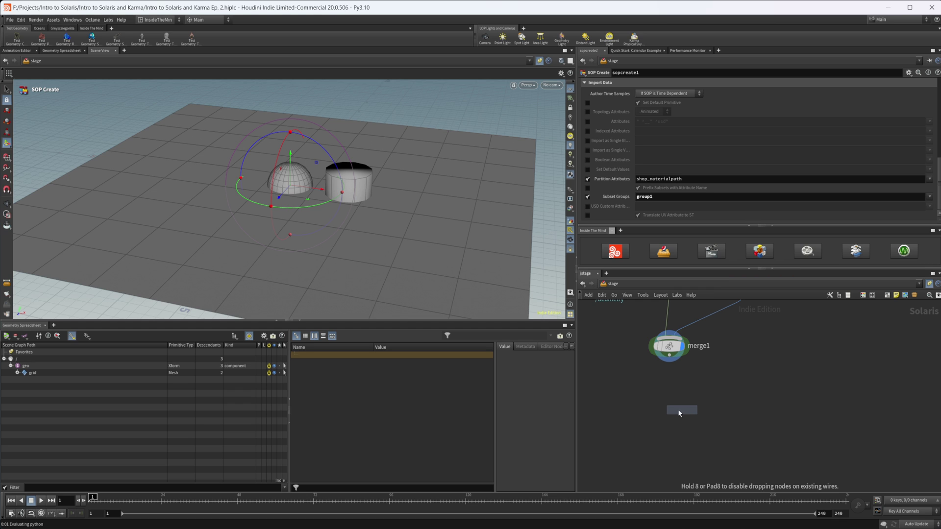
left_click(669, 379)
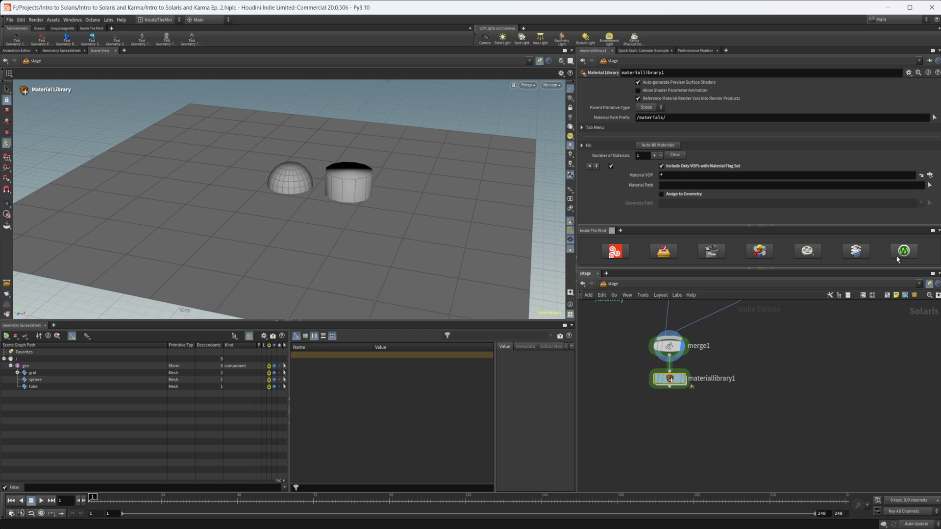
Step: Inside materiallibrary1, create a Karma Material Builder named karmamaterial
double_click(677, 381)
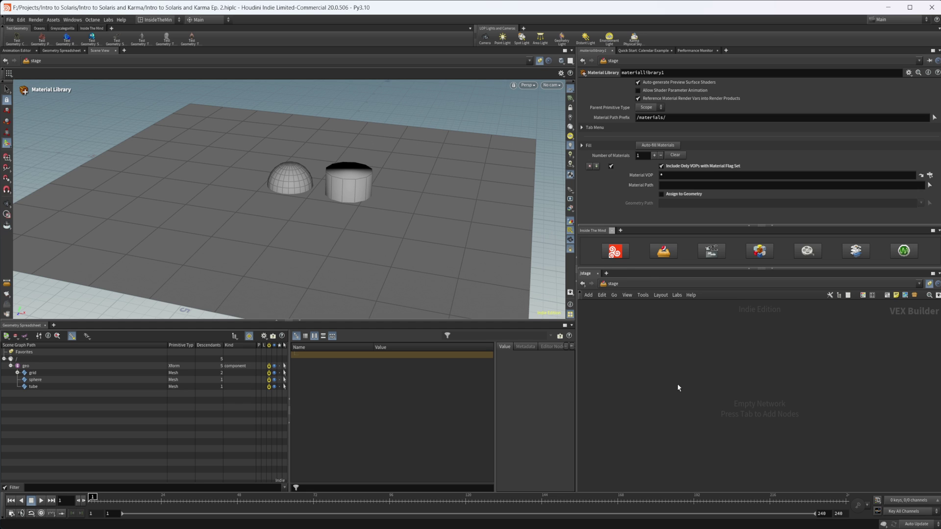
key("Tab")
type("kar")
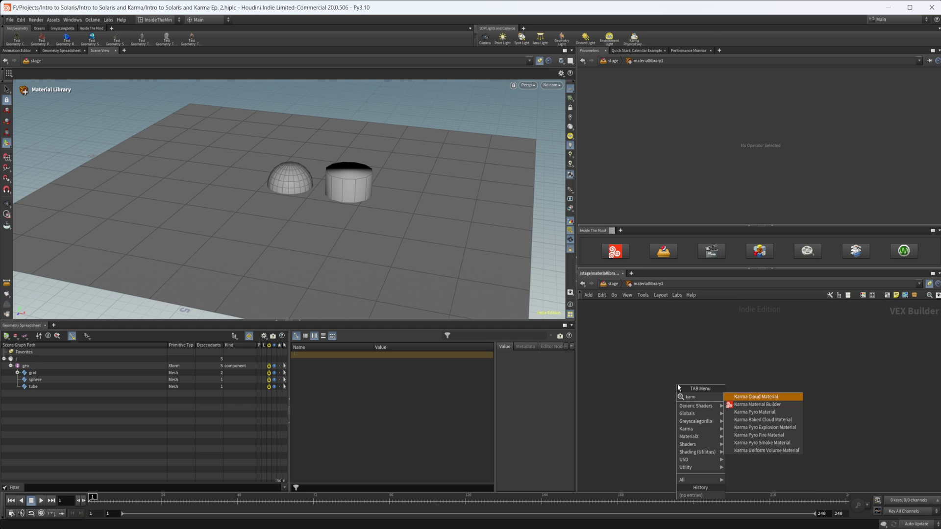
key("Return")
left_click(737, 378)
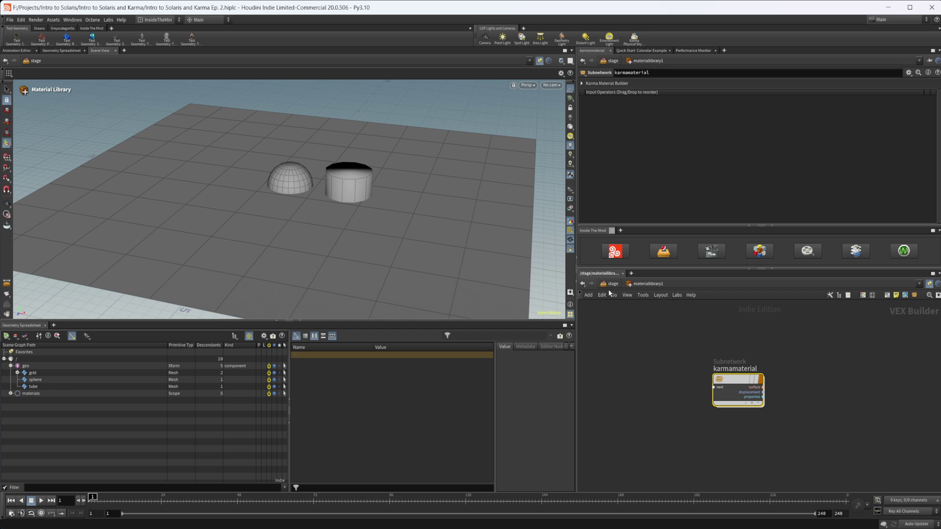
Step: Enable Assign to Geometry and set the geometry path to /geo/grid/group1
left_click(613, 284)
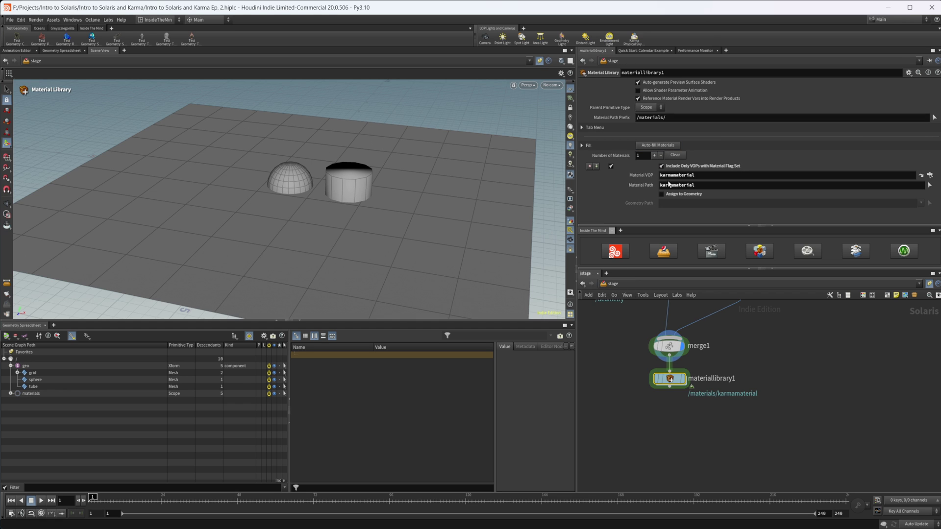
left_click(696, 195)
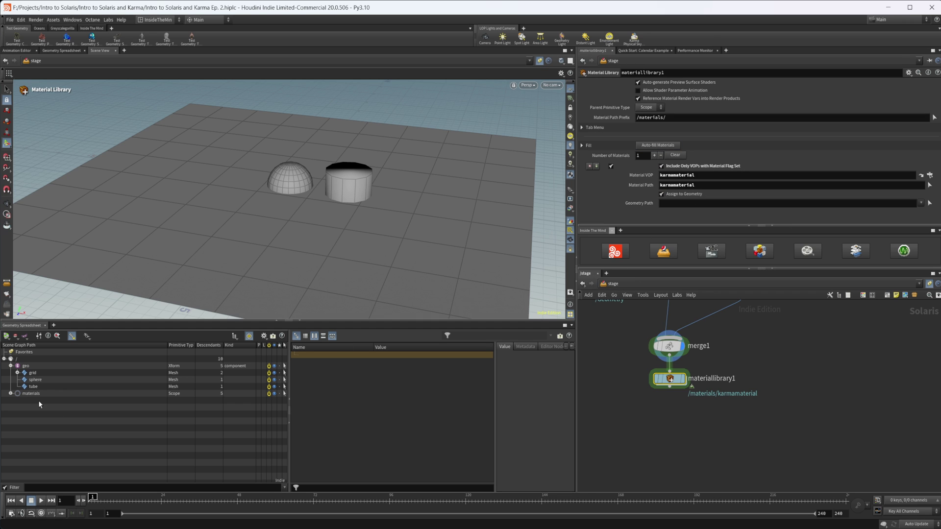
left_click(17, 372)
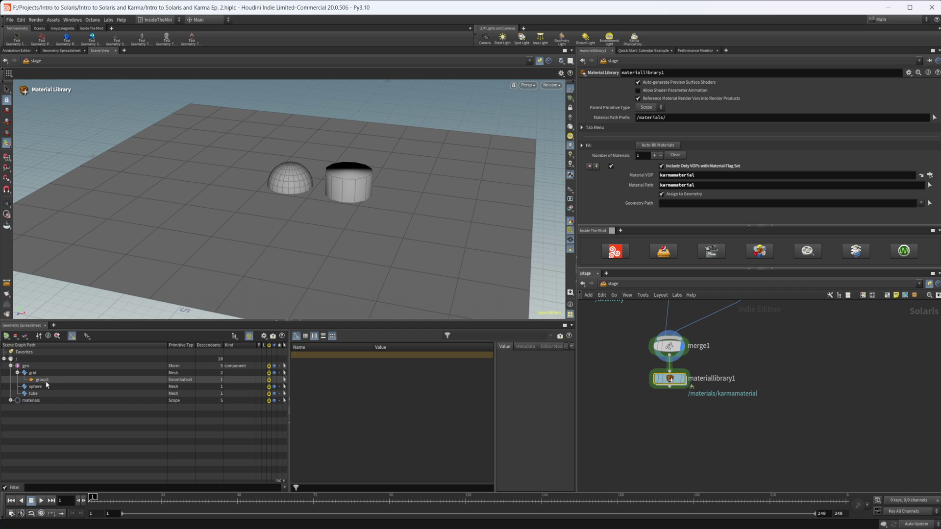
left_click_drag(47, 385, 715, 203)
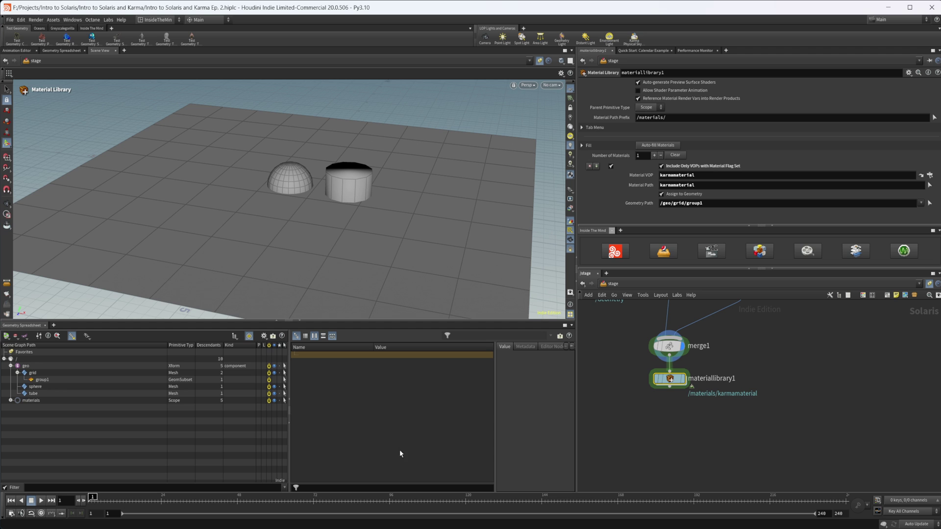
Step: Set karmamaterial's mtlxstandard_surface base colour to pure red (1, 0, 0)
double_click(670, 379)
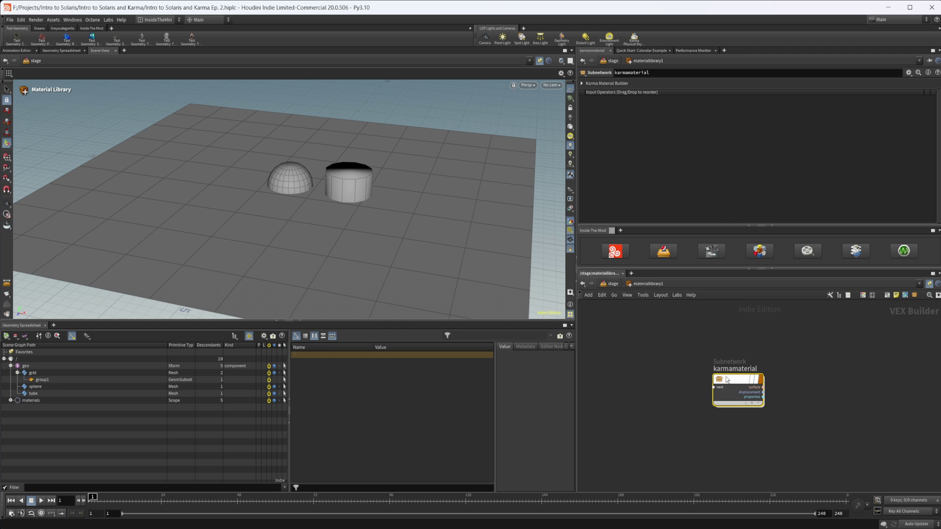
key("u")
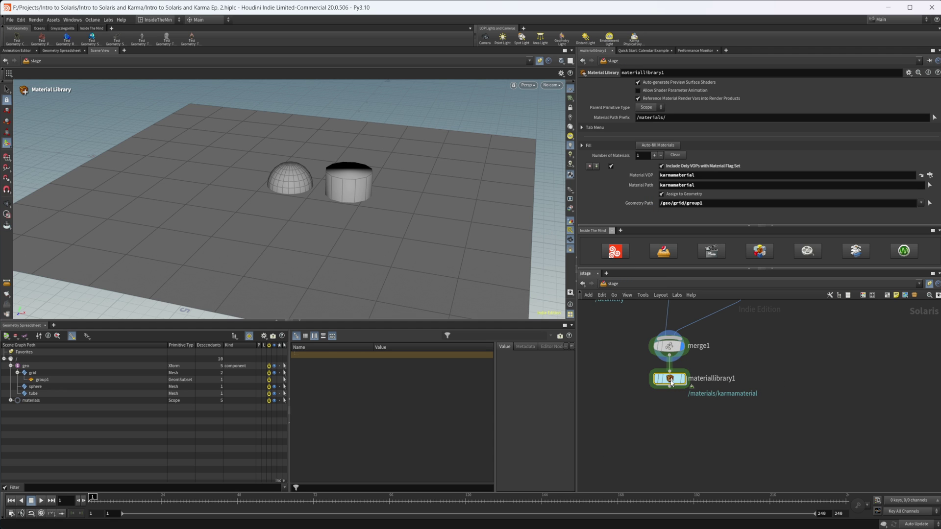
double_click(670, 380)
double_click(735, 388)
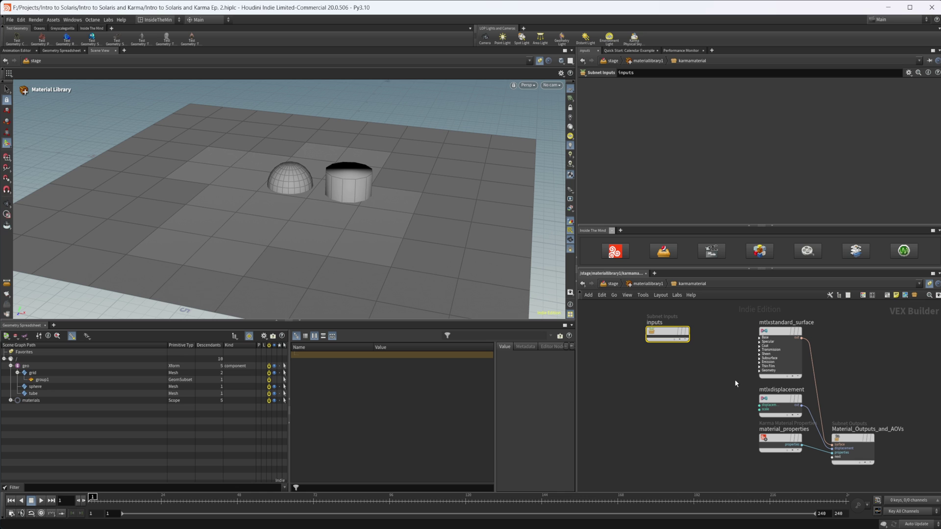
left_click(776, 335)
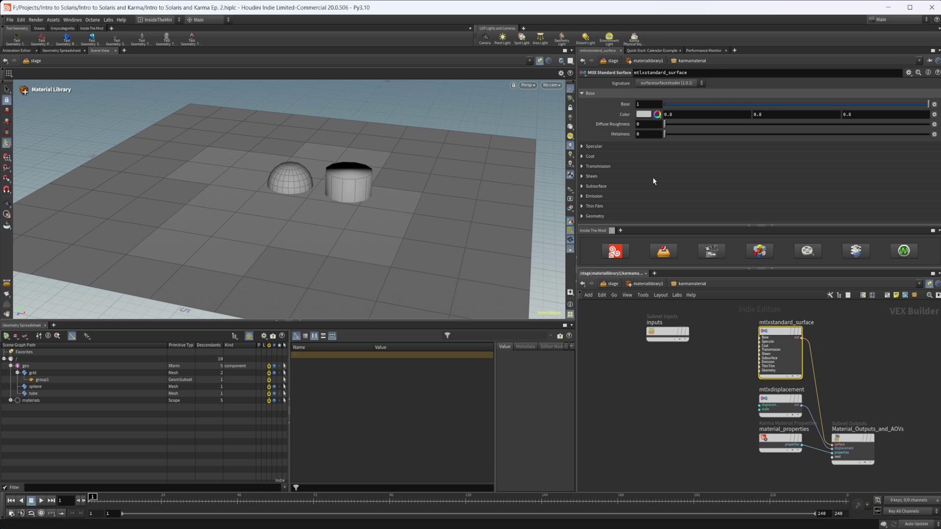
left_click(642, 115)
left_click(619, 84)
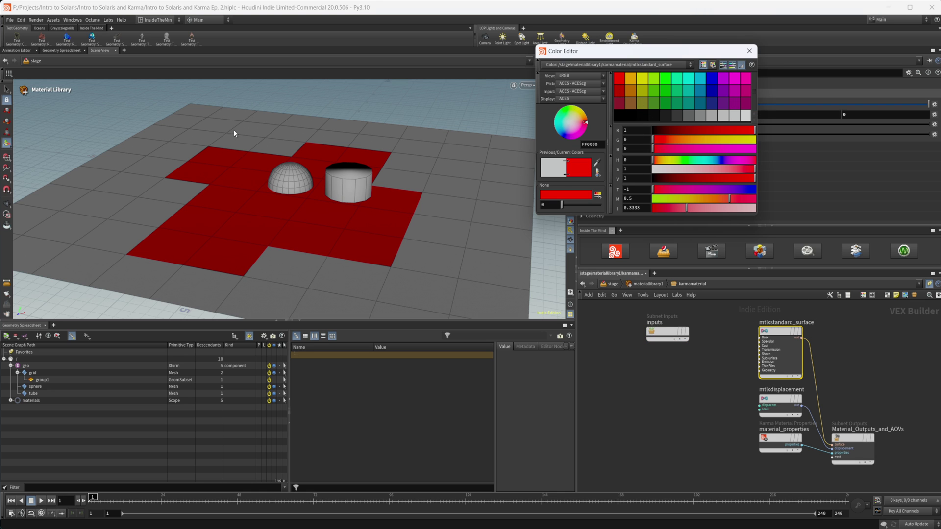
left_click(749, 51)
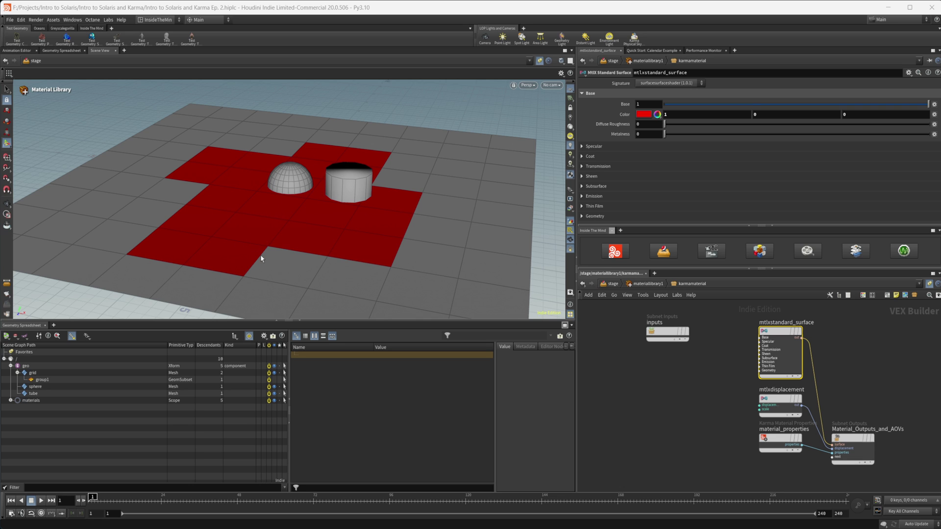
left_click(614, 285)
key("h")
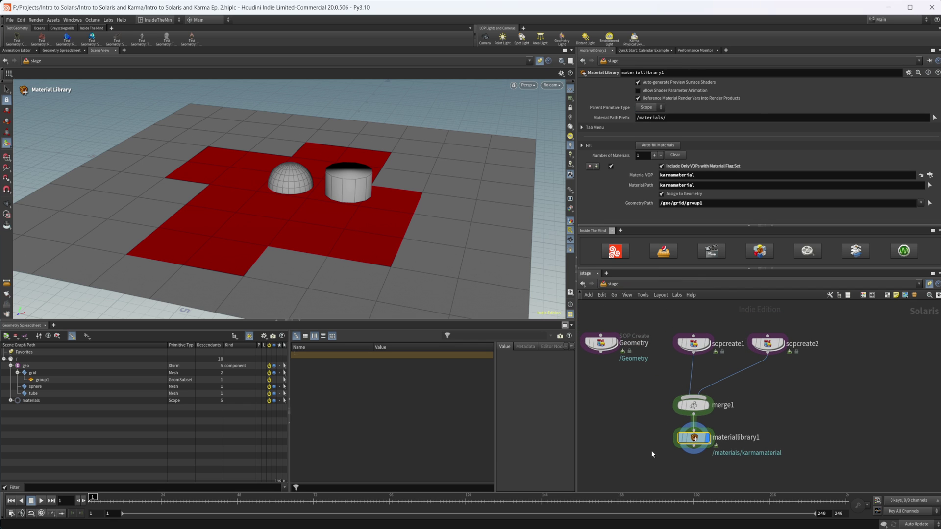
left_click(694, 344)
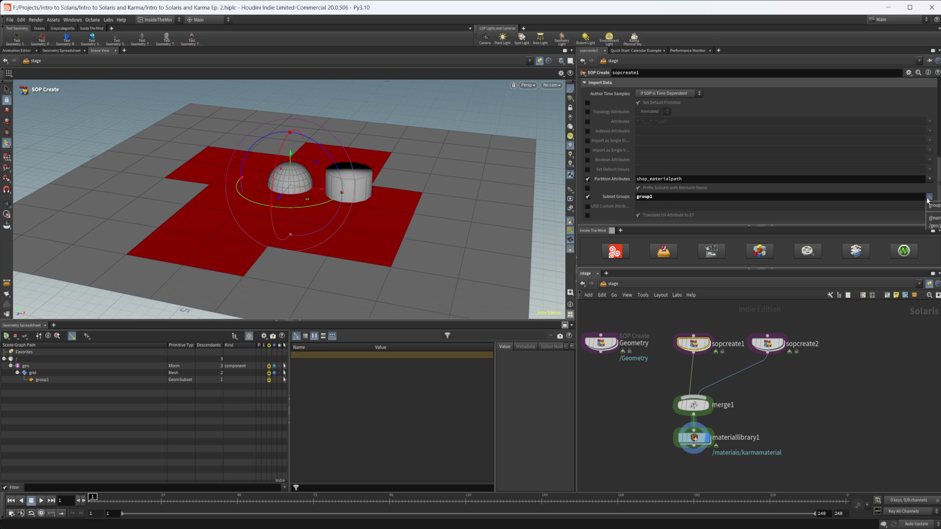
left_click(657, 197)
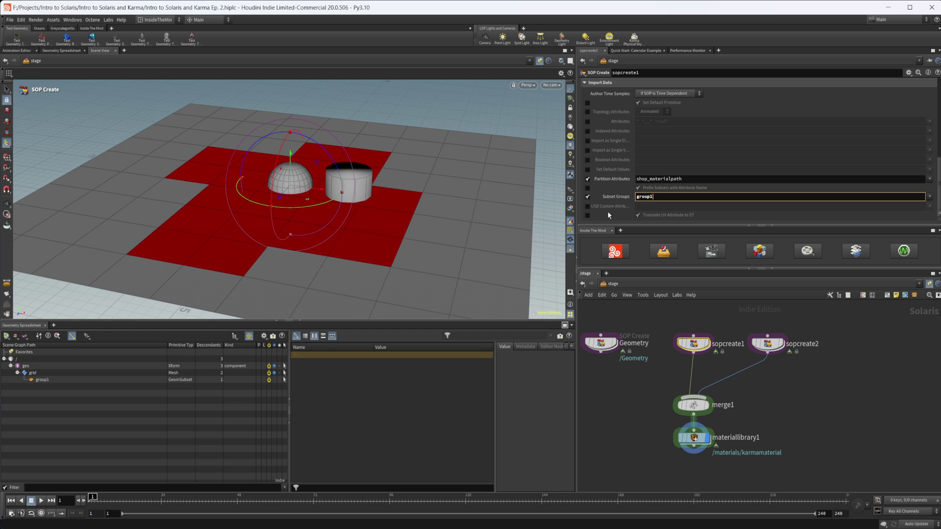
scroll(610, 196, "up", 4)
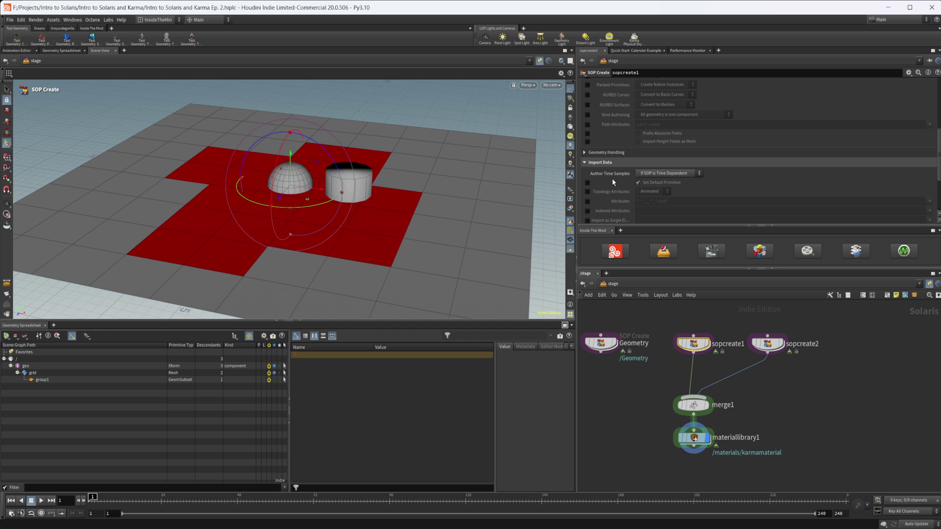
left_click(607, 152)
scroll(617, 168, "down", 2)
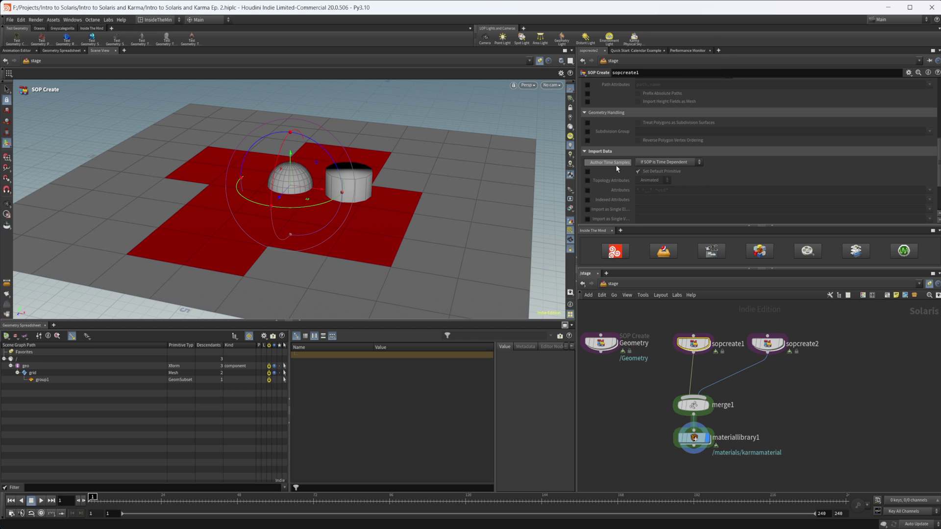
scroll(611, 174, "up", 2)
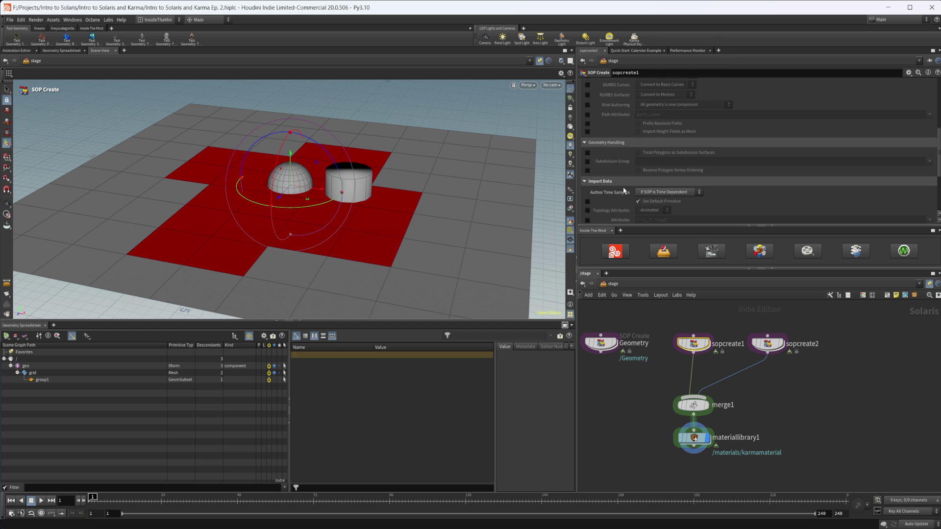
scroll(624, 191, "down", 4)
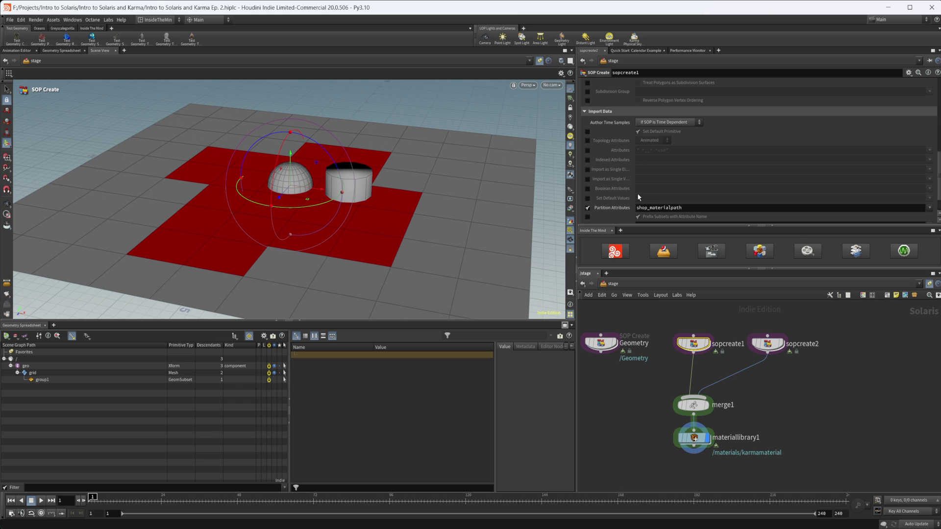
scroll(641, 197, "down", 2)
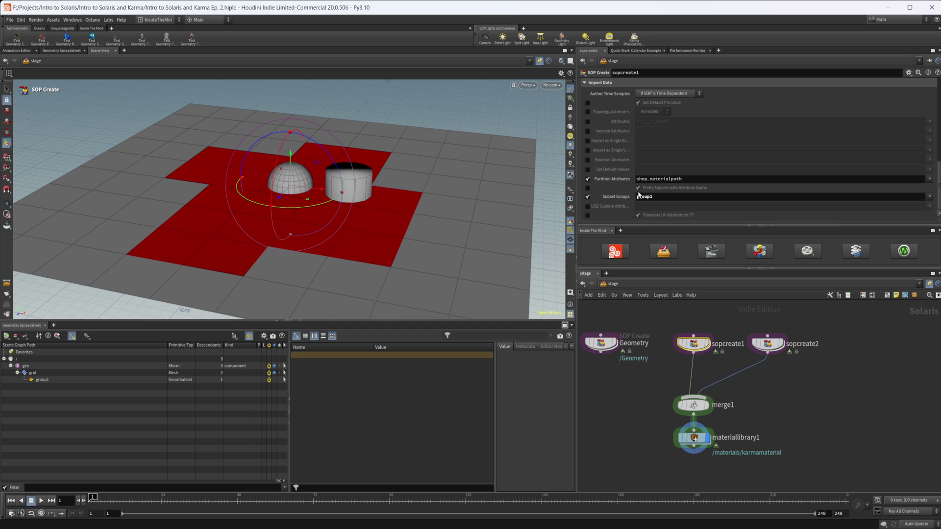
mouse_move(639, 195)
left_click(694, 436)
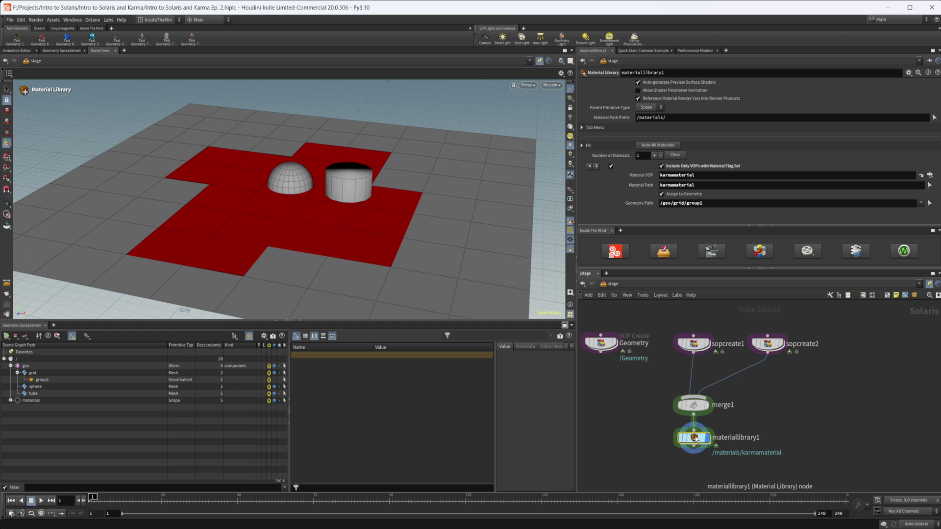